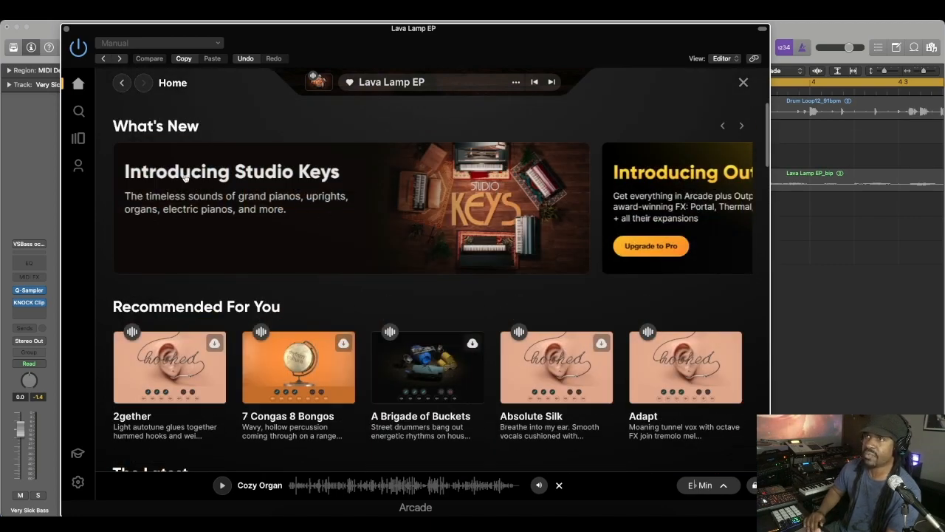
- Open the Studio Keys line from the What's New section and look over its available instruments
click(379, 205)
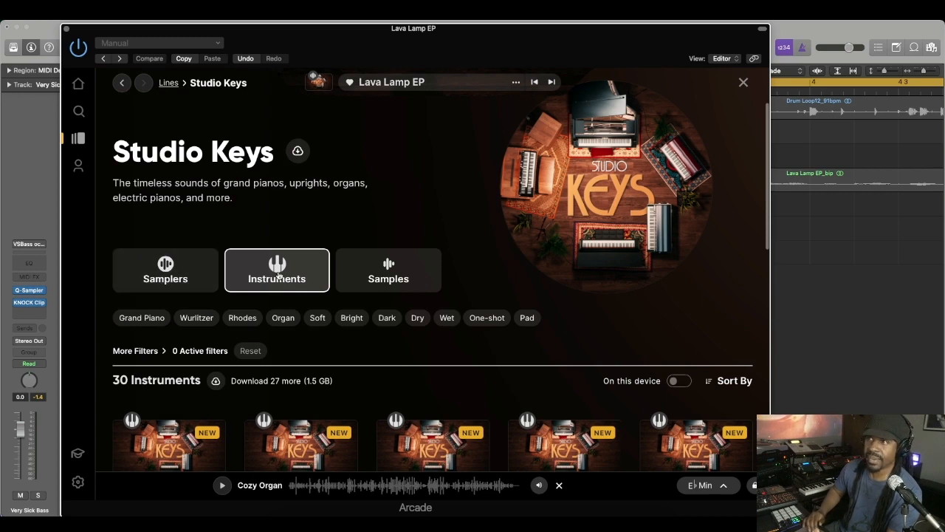
scroll(296, 243, down, 3)
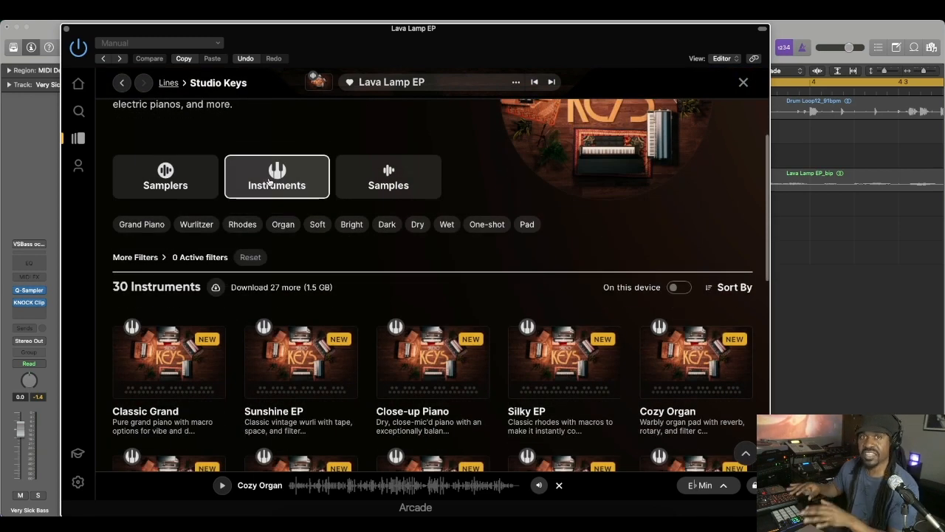
scroll(271, 182, up, 3)
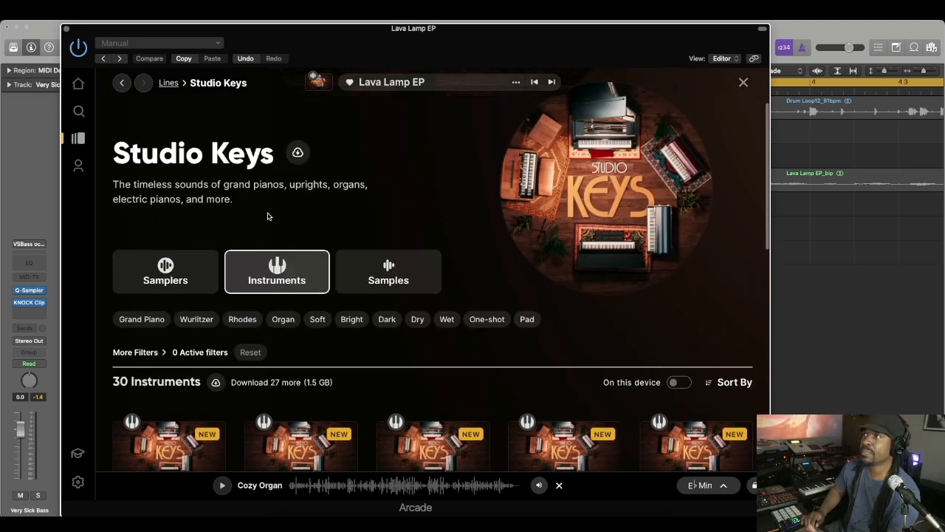
scroll(231, 347, down, 3)
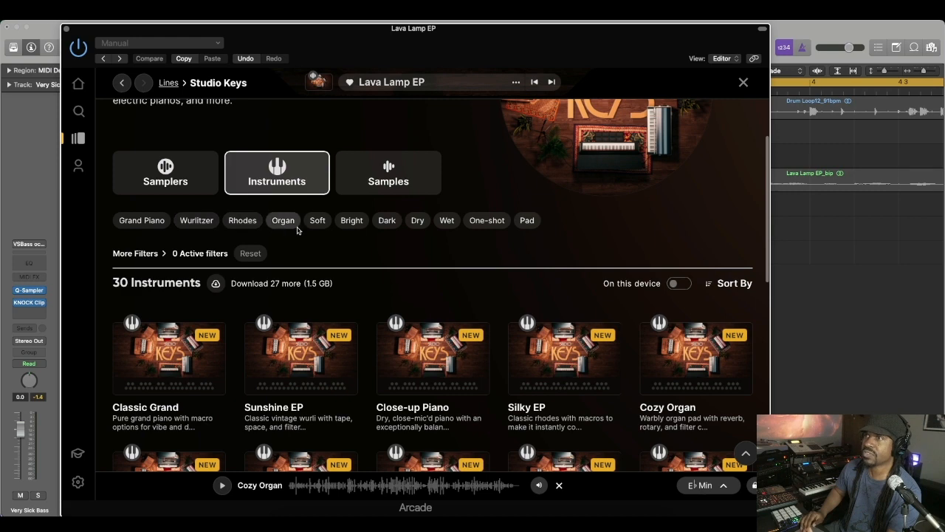
scroll(308, 234, up, 1)
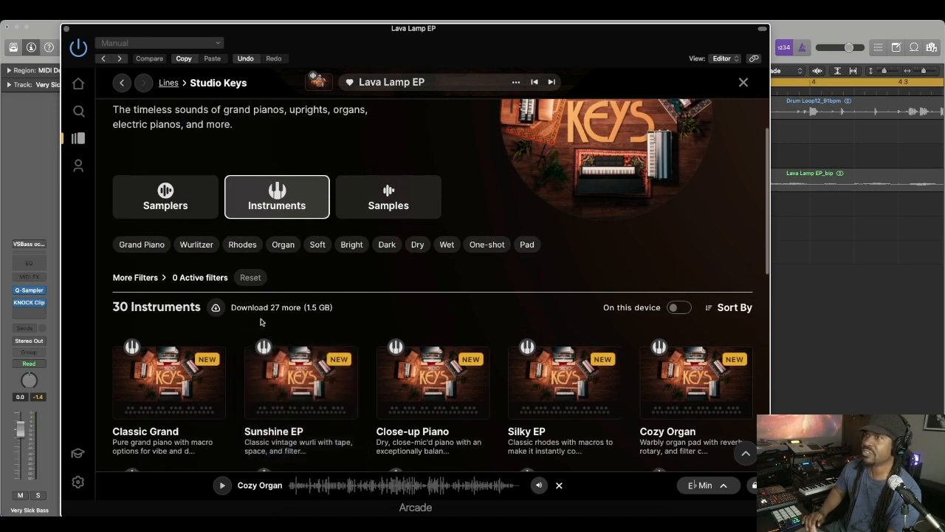
scroll(299, 296, down, 3)
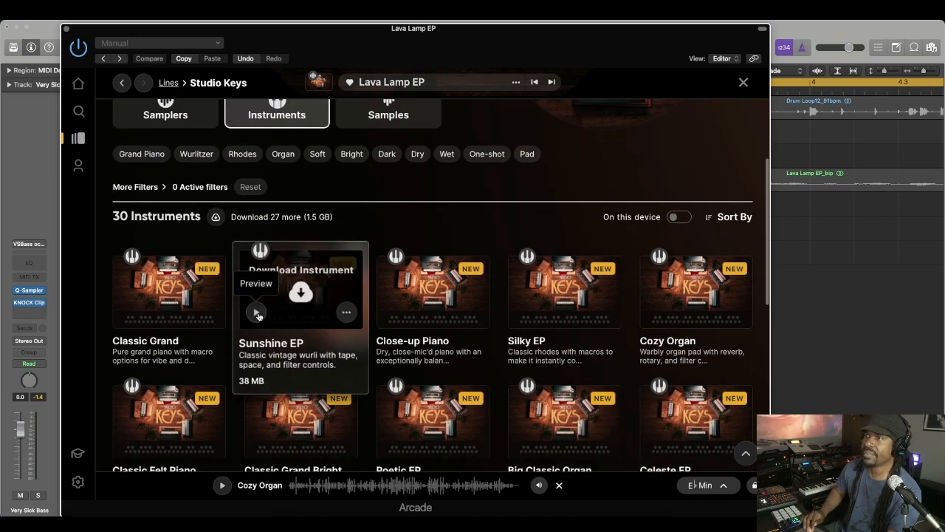
- Preview the Sunshine EP, Close-up Piano, Classic Grand and Classic Felt Piano instruments in Studio Keys
click(257, 315)
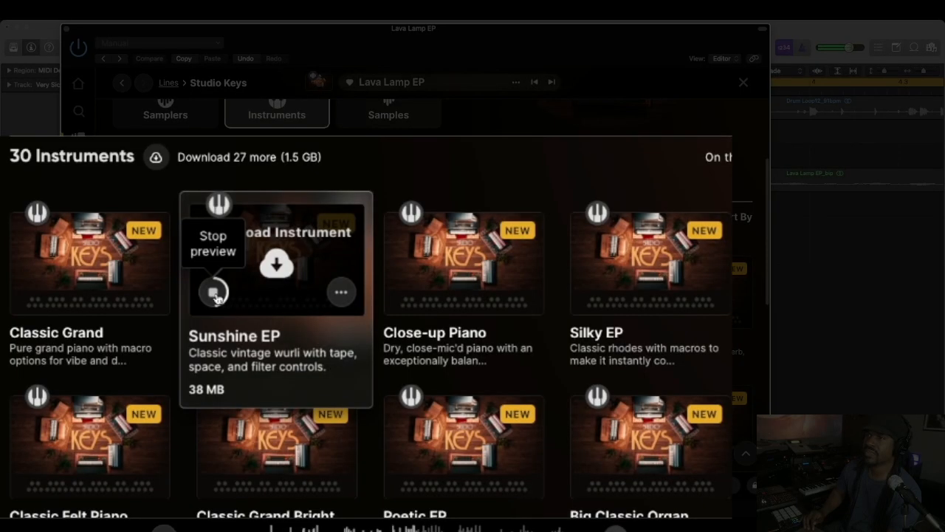
click(214, 293)
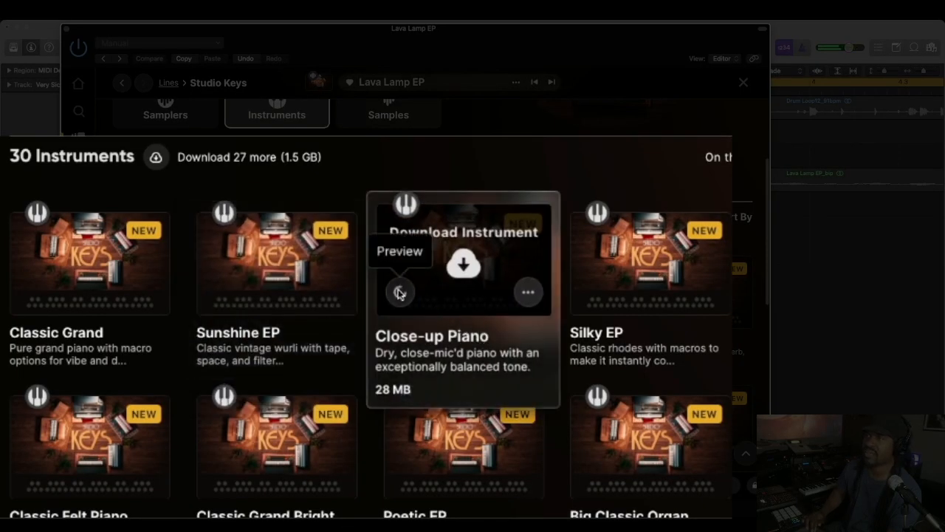
click(398, 292)
click(398, 293)
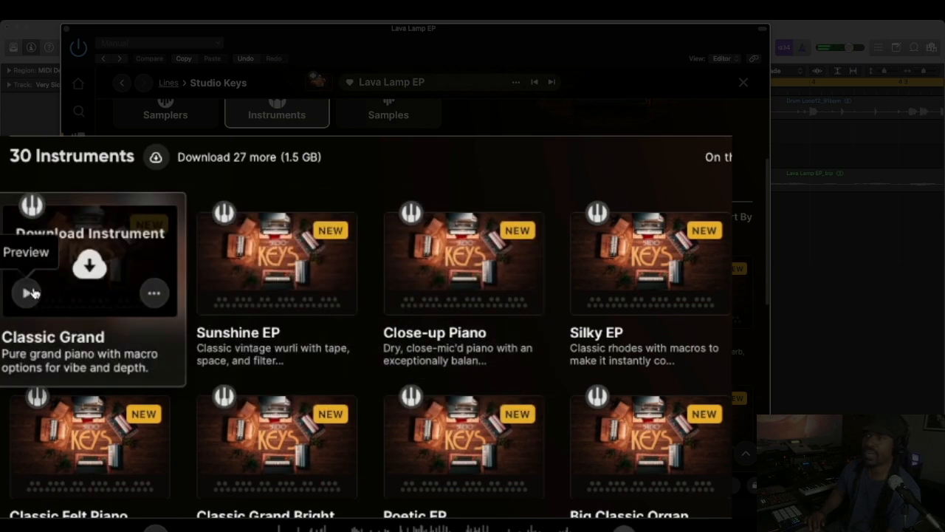
click(30, 293)
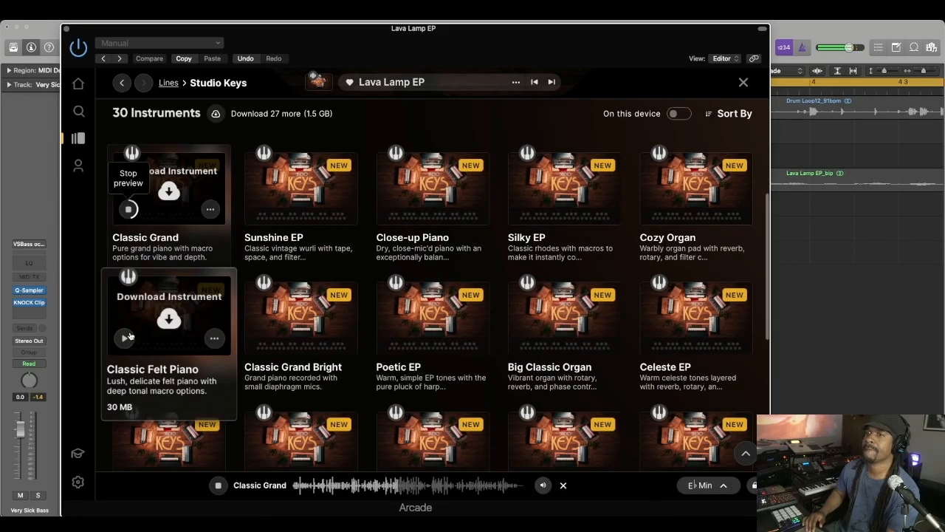
click(26, 483)
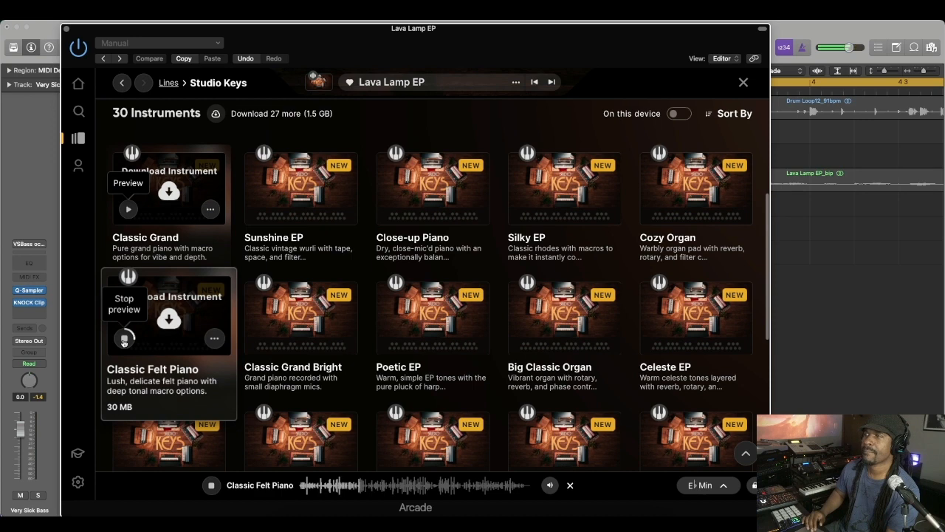
click(124, 340)
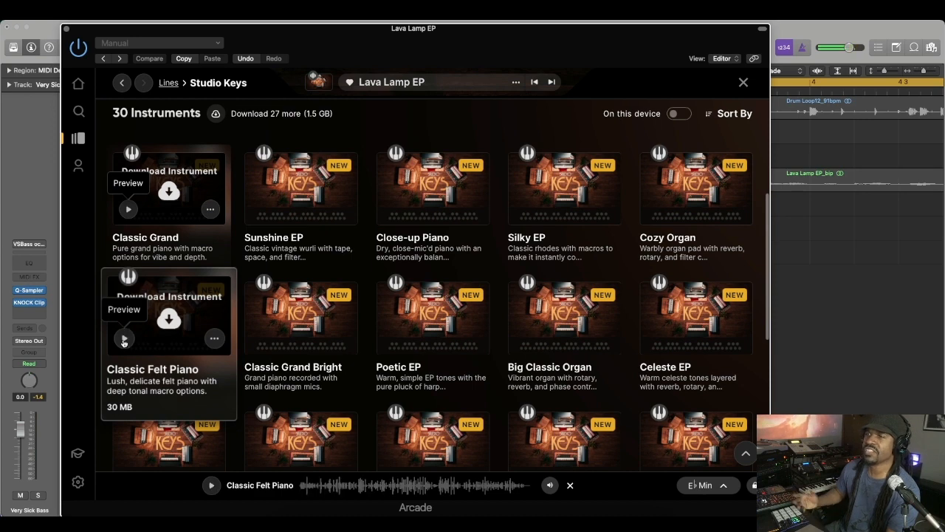
- Show the Studio Keys samplers instead of the instruments and preview the Romanticist Grand sampler
scroll(129, 325, up, 5)
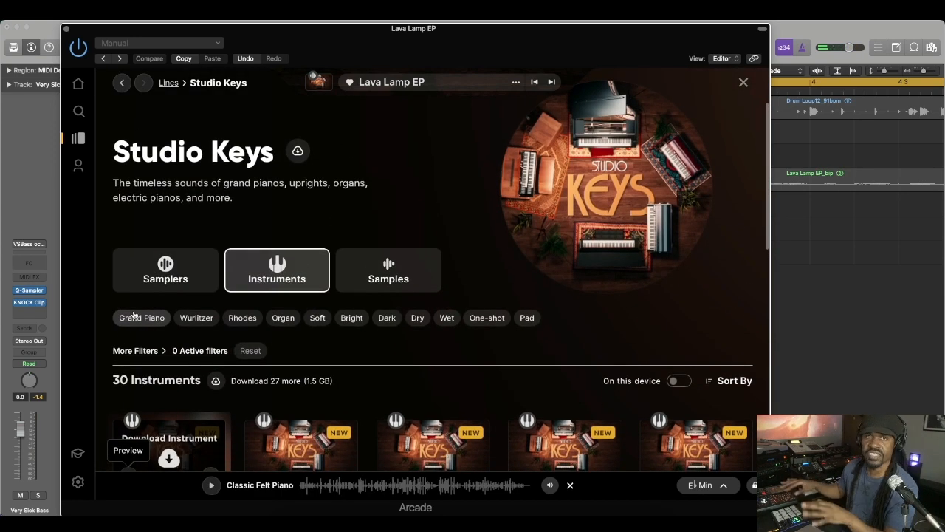
click(168, 284)
scroll(275, 380, down, 5)
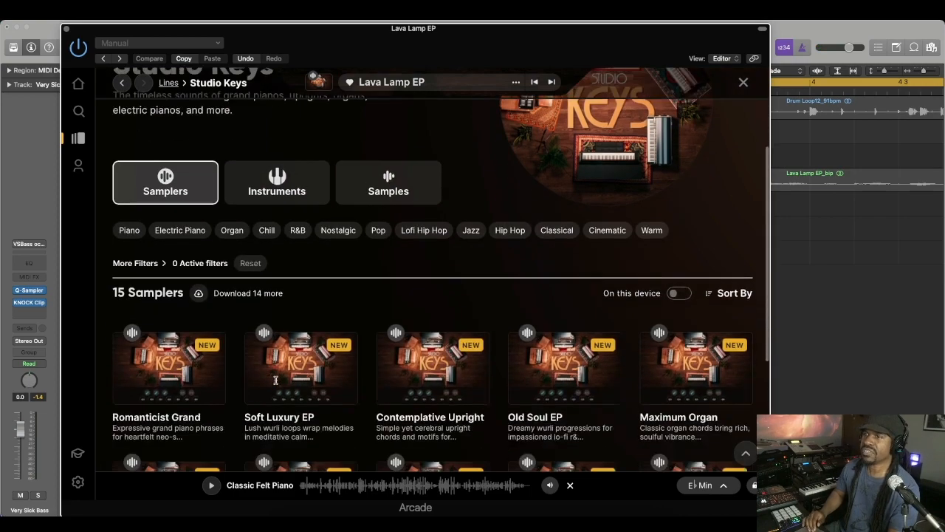
scroll(276, 382, down, 2)
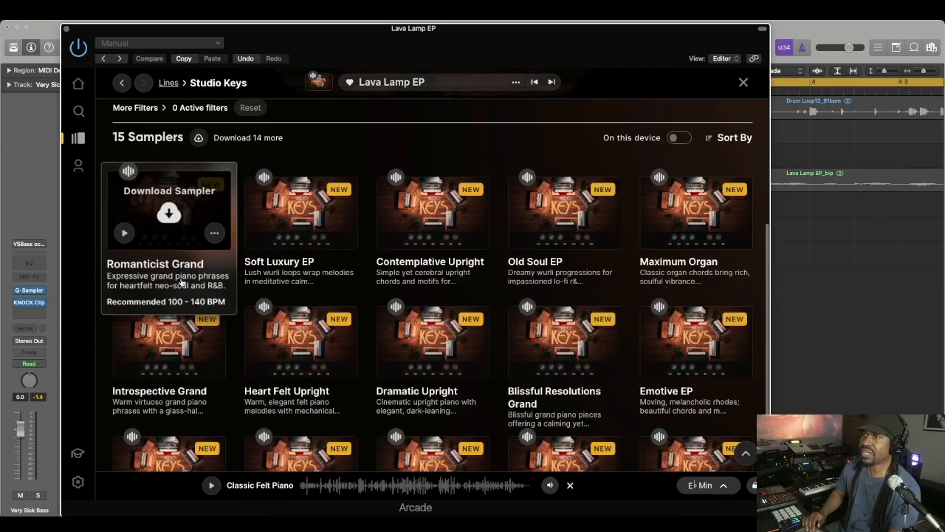
click(125, 233)
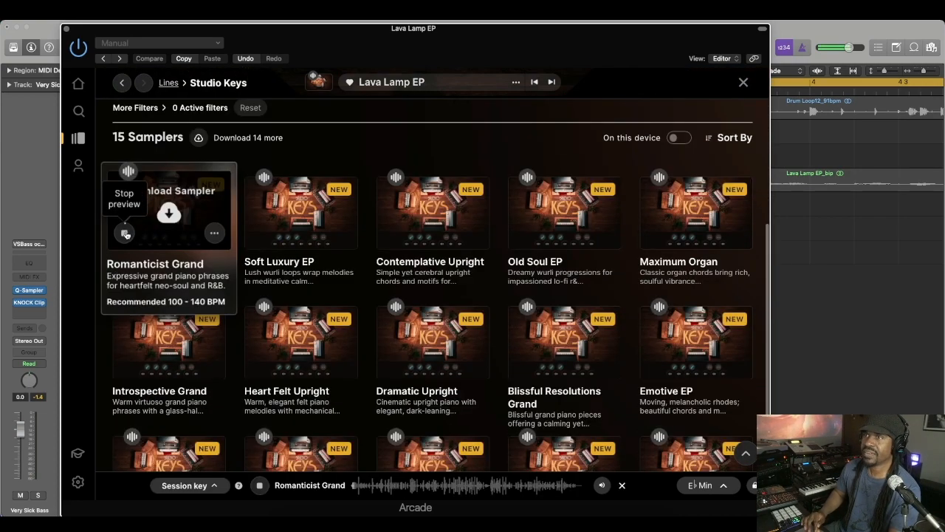
click(125, 232)
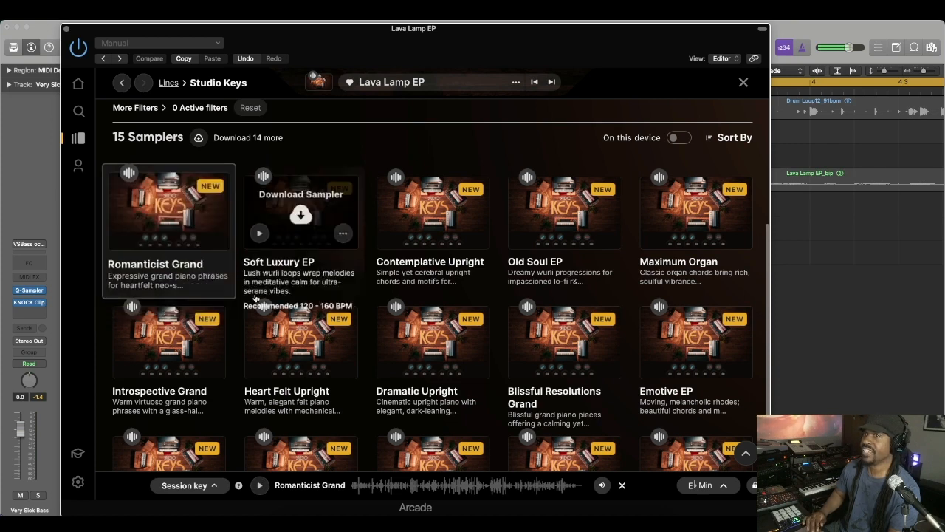
- Preview the Heart Felt Upright sampler, stop it, and preview the Lava Lamp EP sampler
click(259, 360)
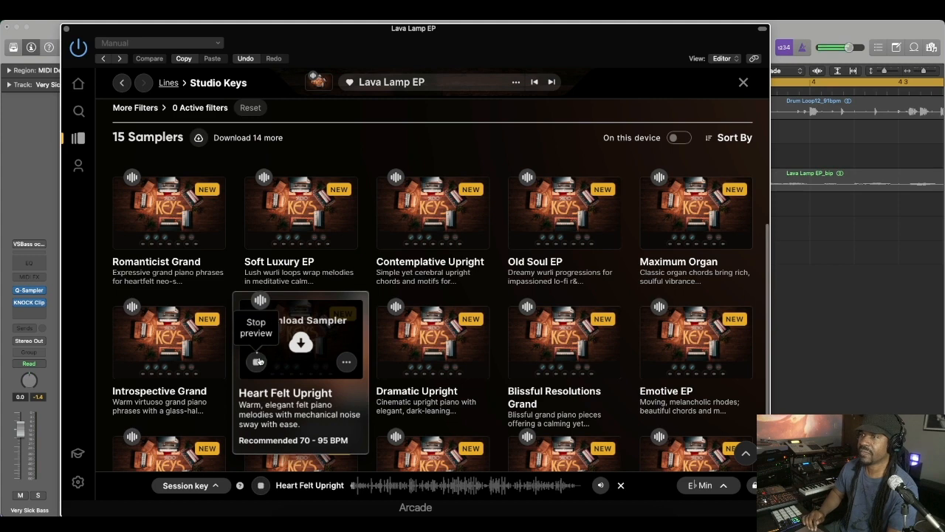
scroll(259, 360, down, 3)
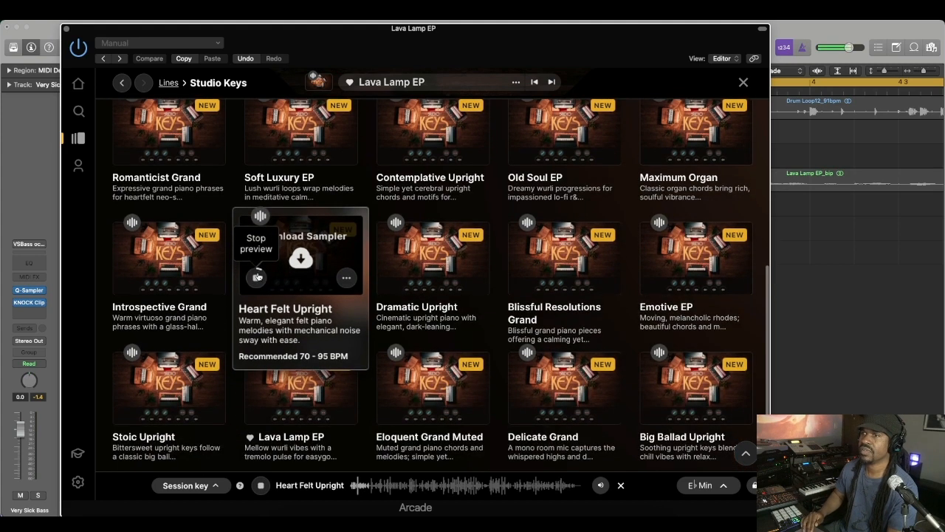
click(257, 277)
scroll(257, 277, down, 2)
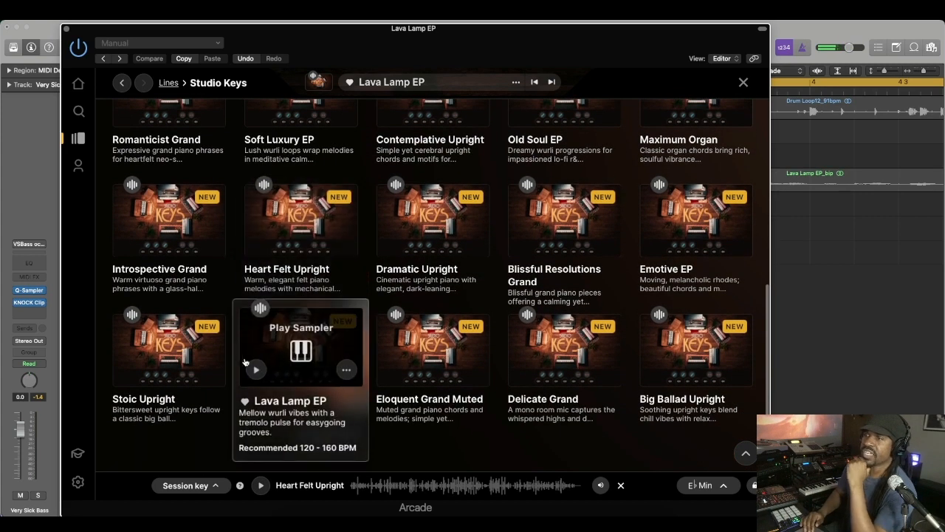
click(257, 370)
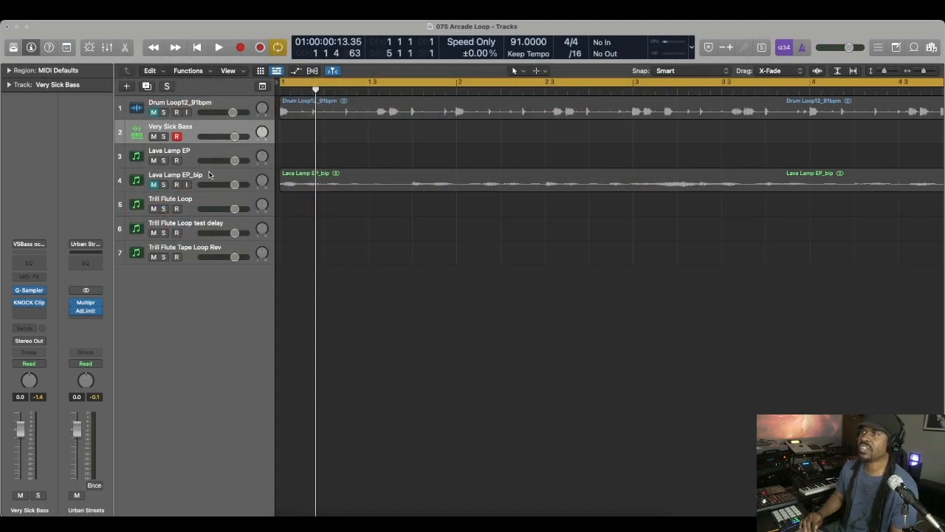
- Select the Trill Flute Loop track in Logic Pro and reposition its Arcade instrument window over the arrangement
click(209, 174)
click(199, 202)
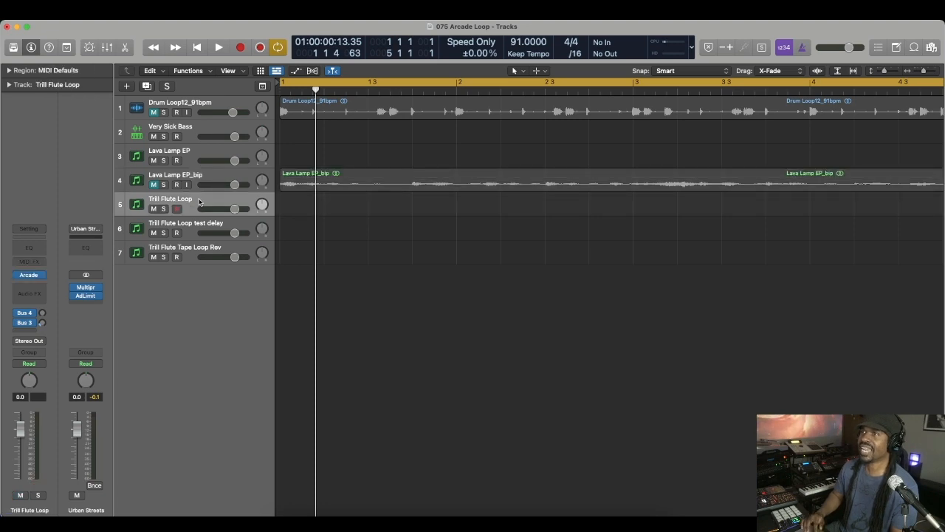
scroll(354, 226, down, 3)
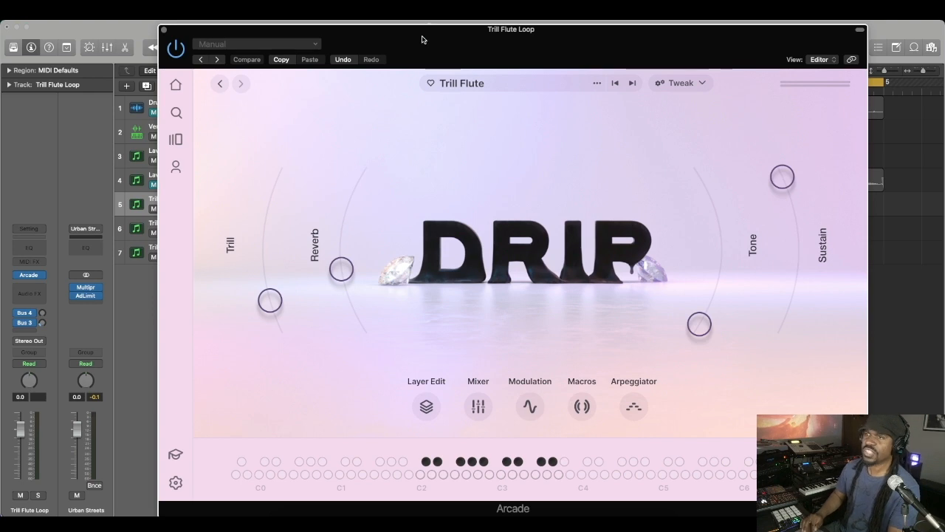
mouse_move(423, 40)
mouse_down()
mouse_move(431, 33)
mouse_move(416, 32)
mouse_up()
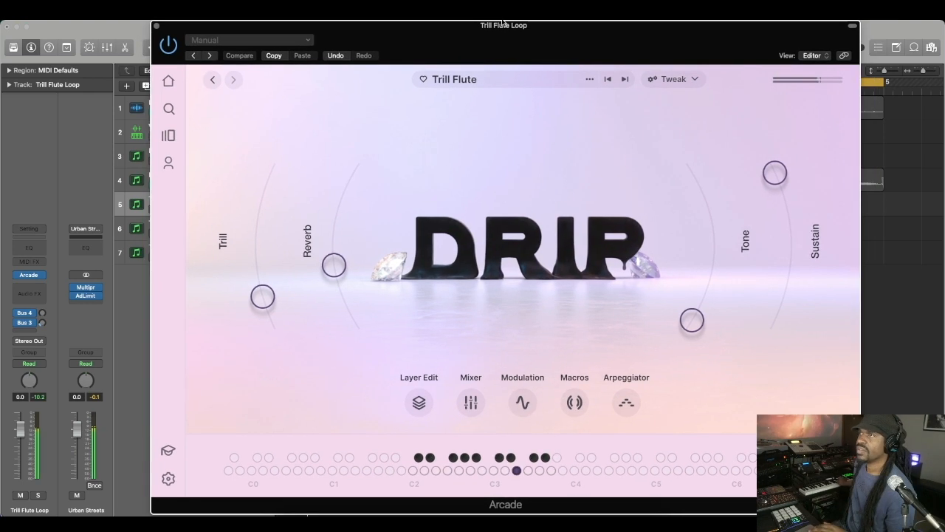
drag(502, 24, 461, 28)
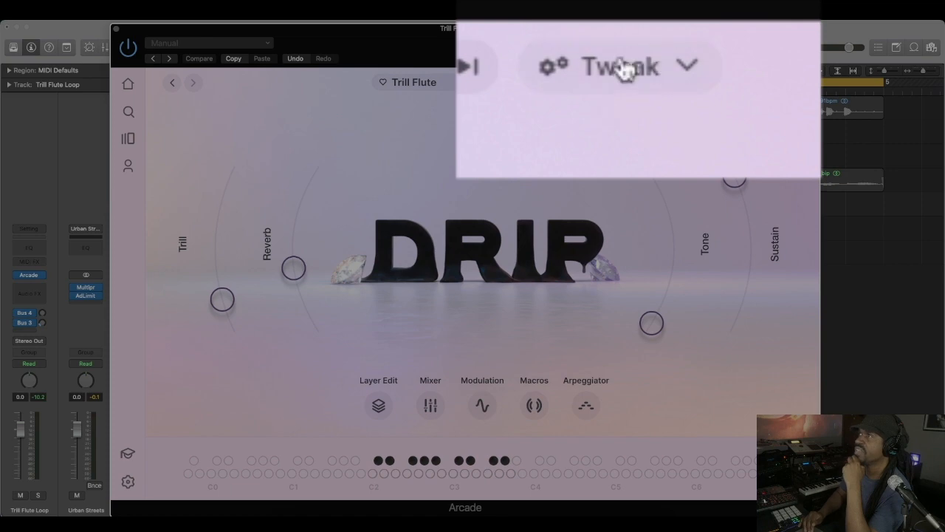
- Open the Tweak layer editor for Trill Flute and turn on looping for Layer A's waveform
click(633, 83)
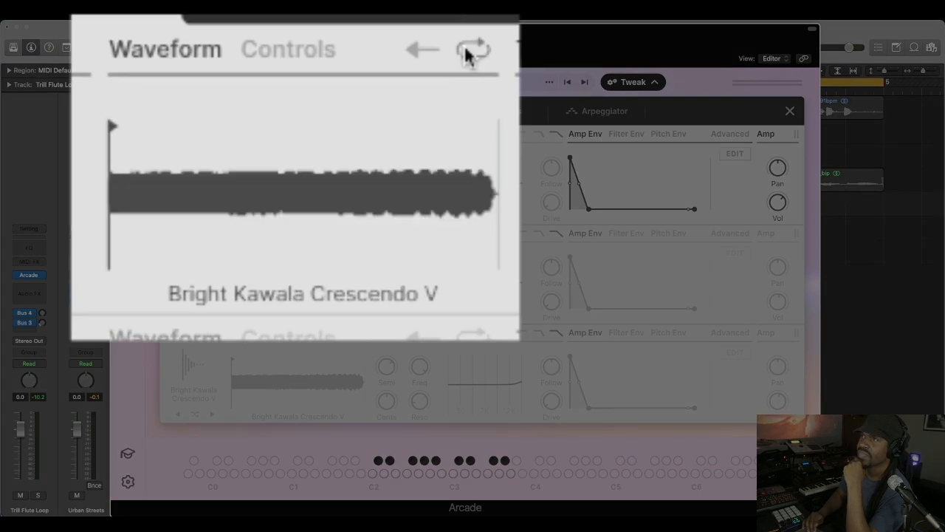
click(355, 134)
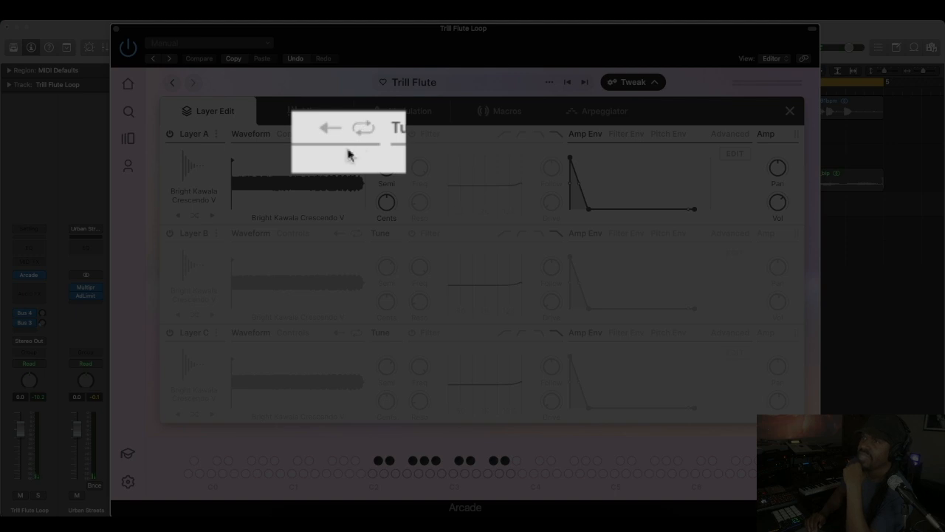
click(356, 134)
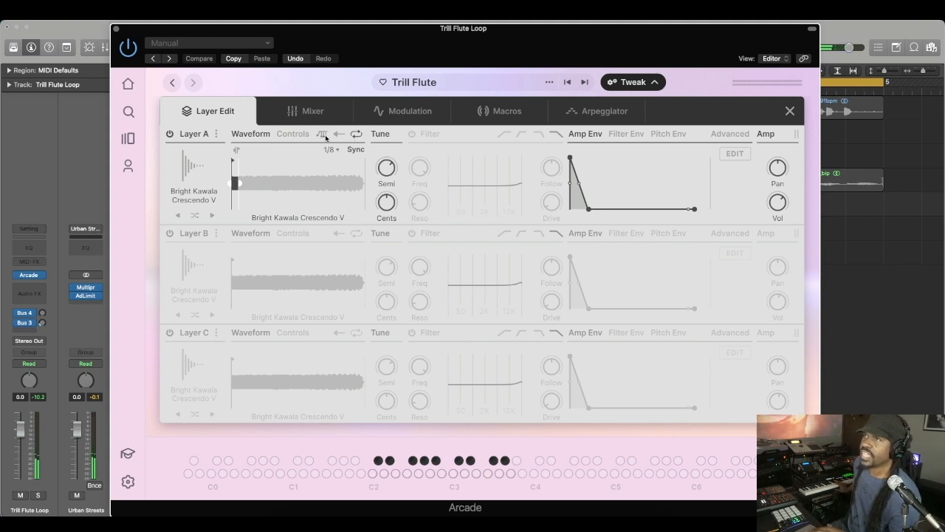
- Try a synced loop length of 1/16 D on Layer A, set it to 1/8, and close the instrument window
click(335, 150)
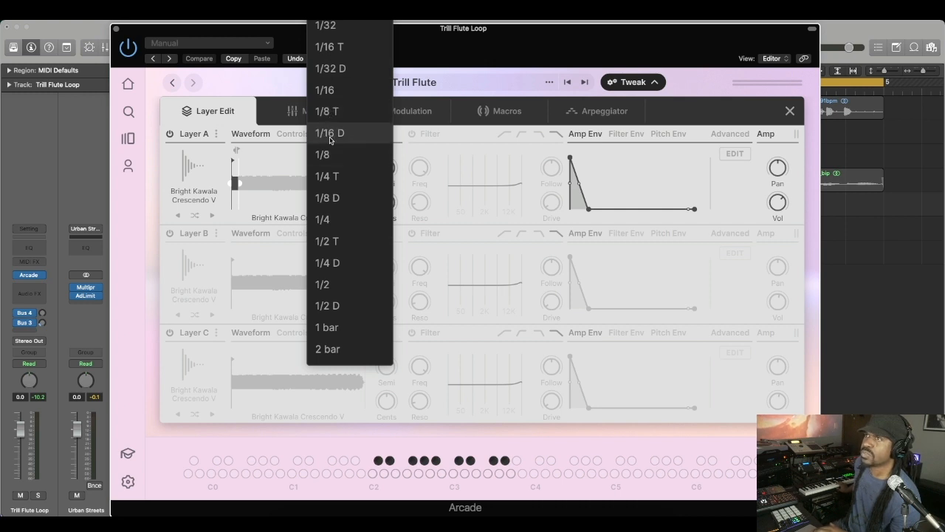
click(330, 134)
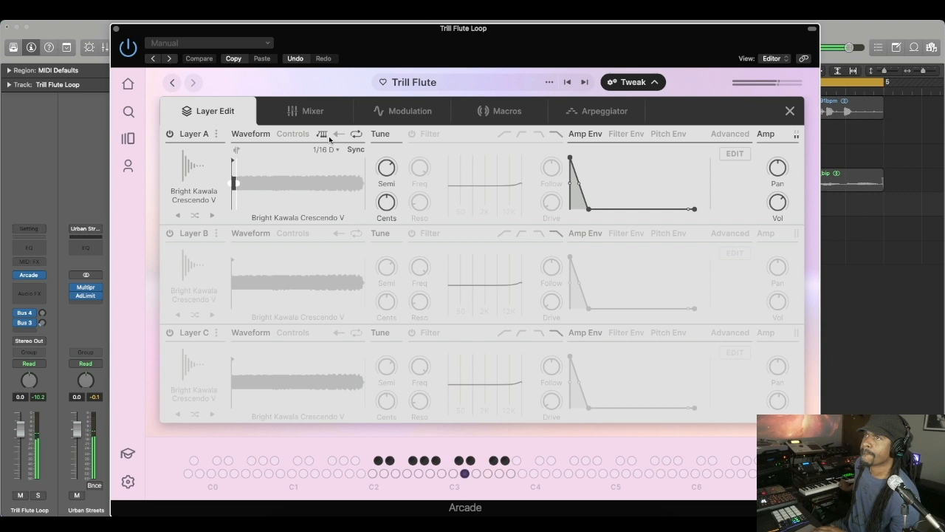
click(336, 150)
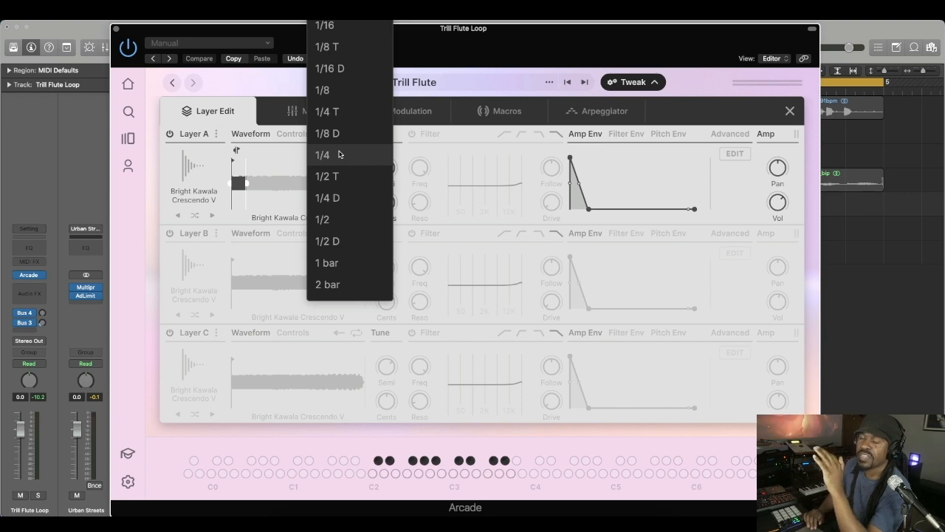
click(347, 89)
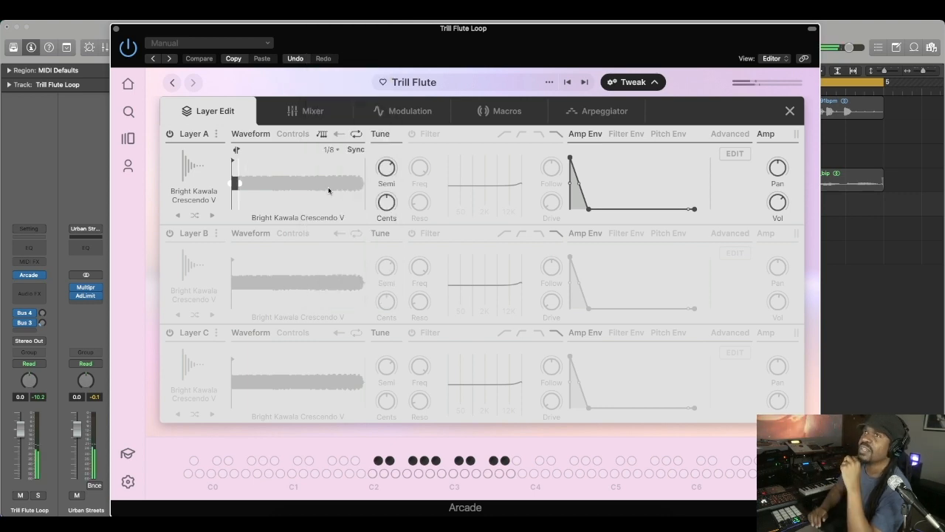
click(116, 29)
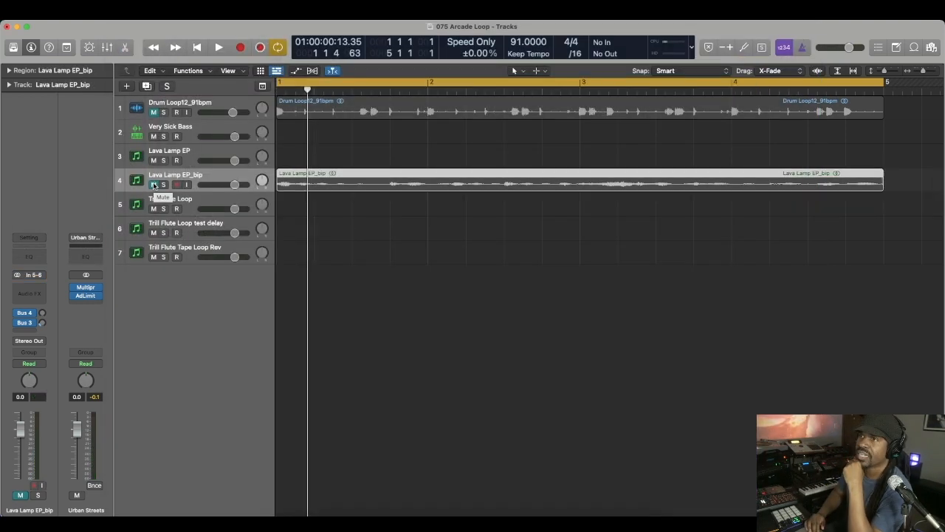
- Unmute the Lava Lamp EP_bip track and listen to it, then select the Trill Flute Loop track
click(154, 185)
key(space)
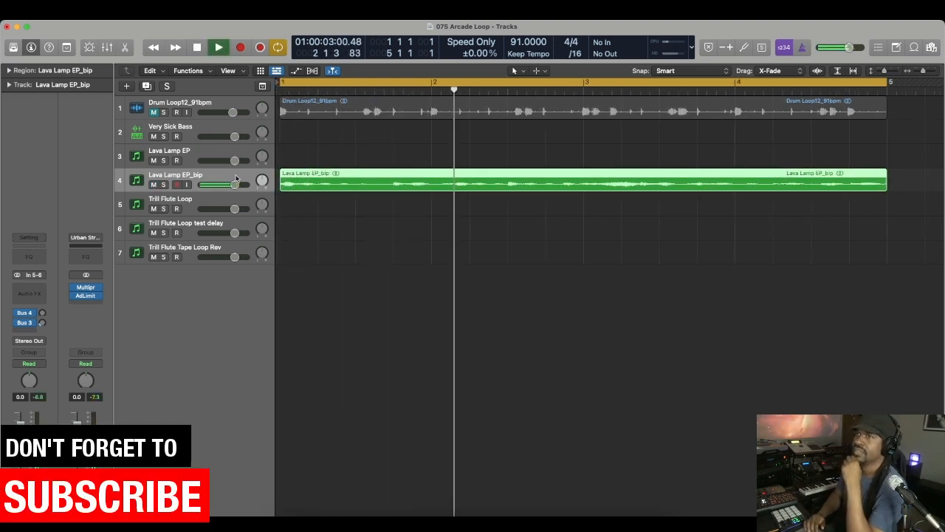
key(space)
click(202, 199)
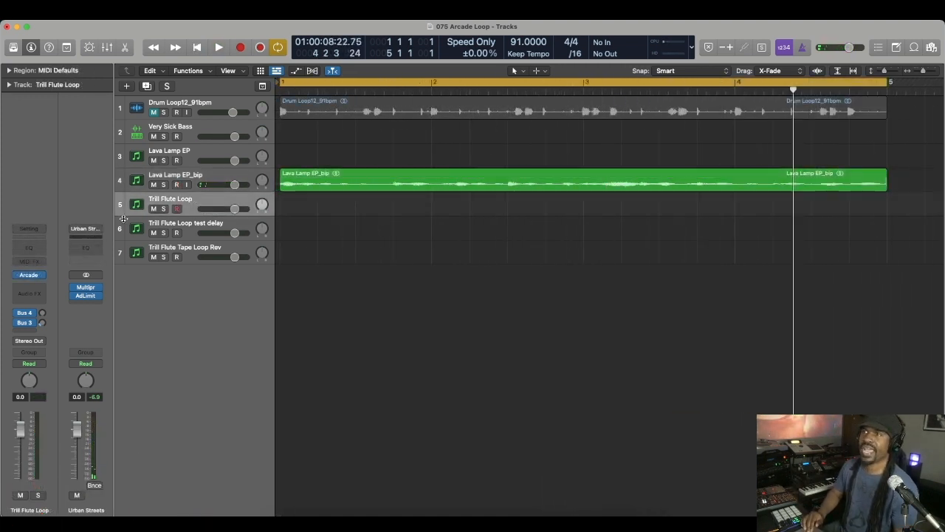
- Open the Arcade instrument on the Trill Flute Loop track, reposition its window, and close it
click(28, 275)
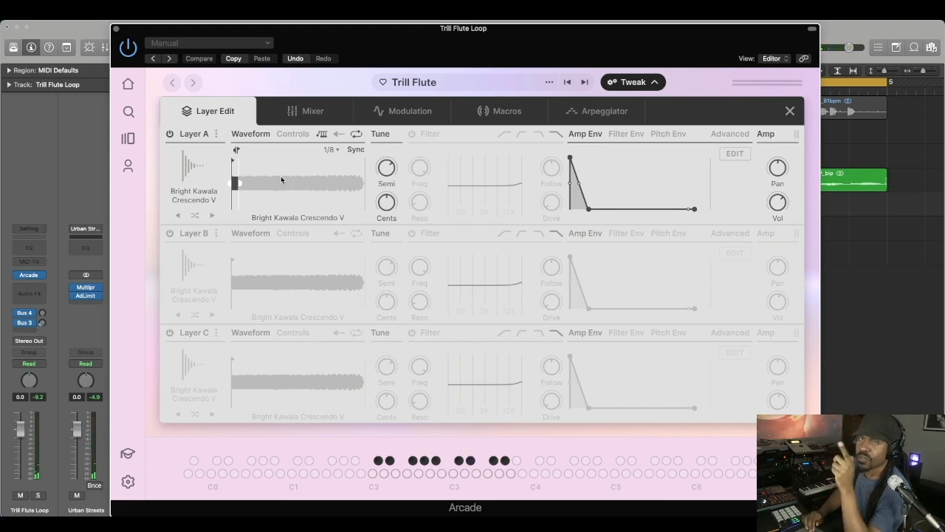
drag(164, 29, 150, 28)
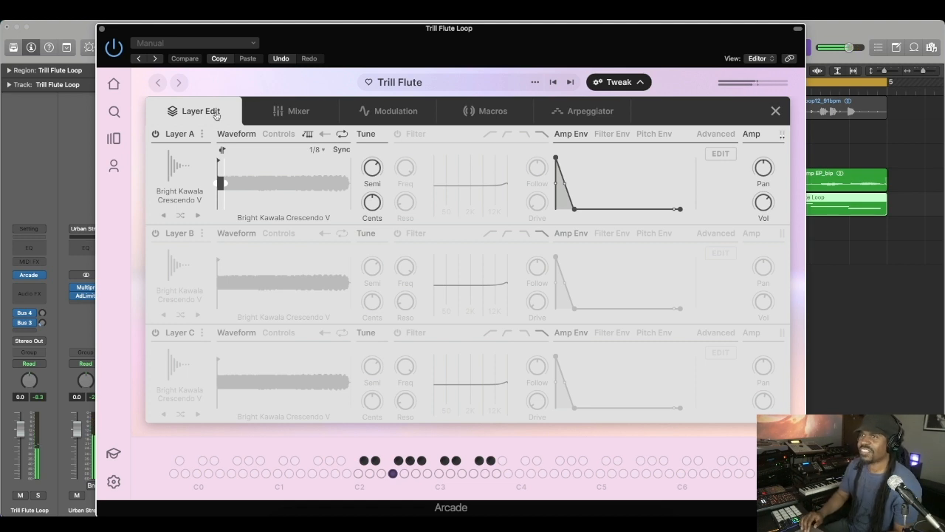
click(103, 29)
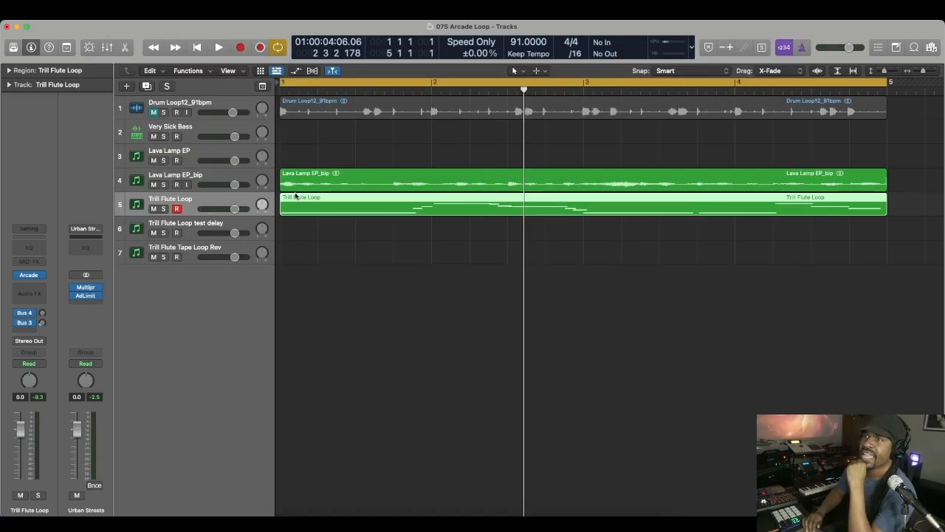
- Copy the Trill Flute Loop region onto the Trill Flute Loop test delay track at bar 1 and select that track
key(space)
drag(333, 209, 333, 230)
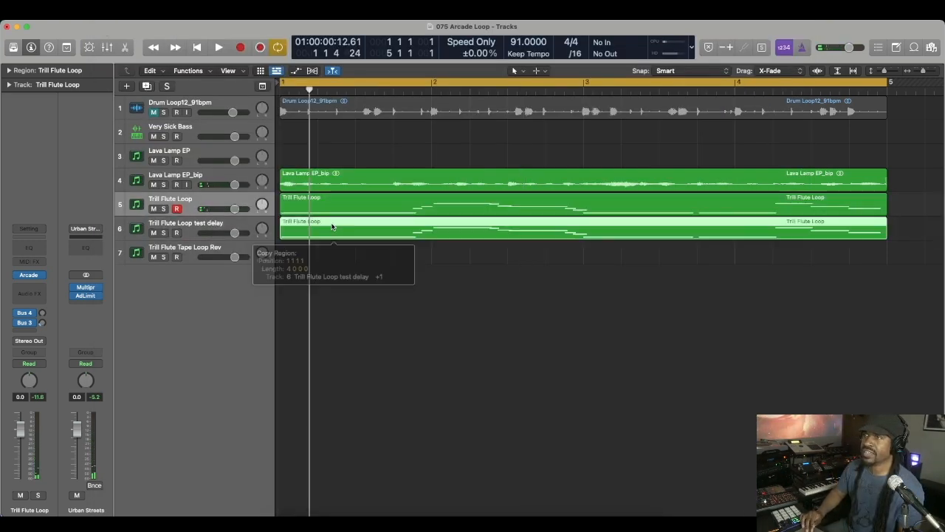
click(240, 225)
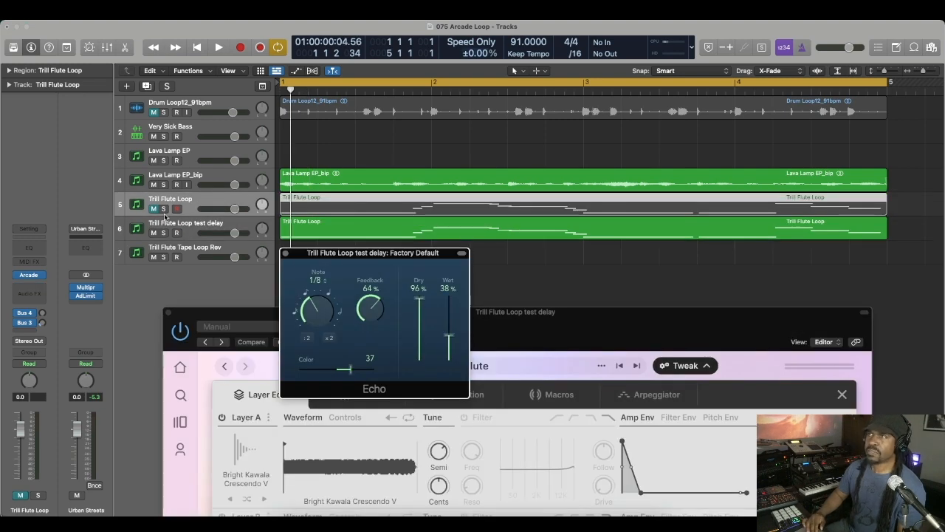
- Unmute Trill Flute Loop, mute the test delay track, and listen to the looped version with the Echo window moved out of the way
click(154, 209)
click(153, 233)
key(space)
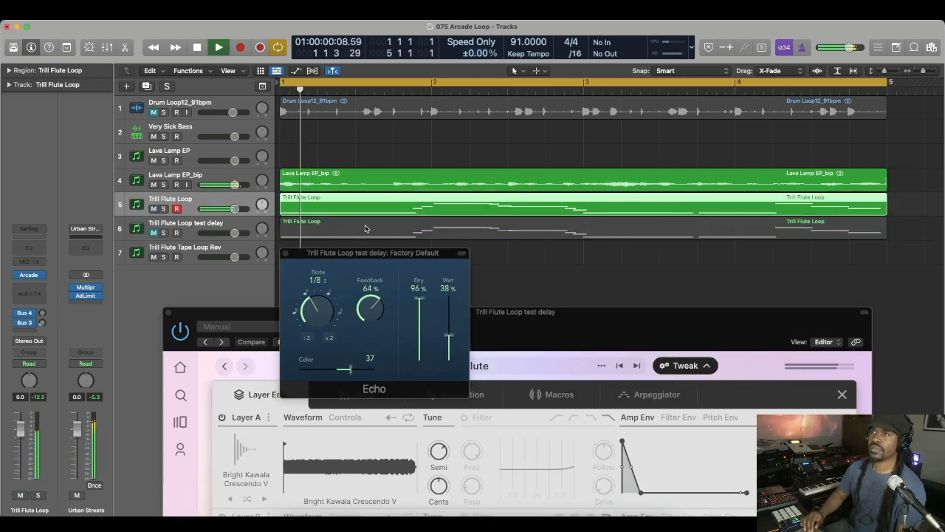
click(330, 258)
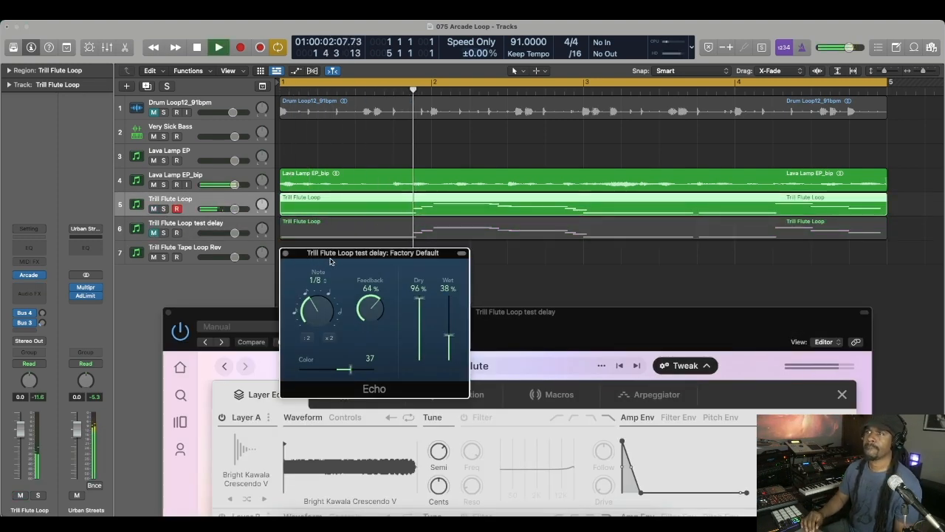
drag(377, 255, 944, 317)
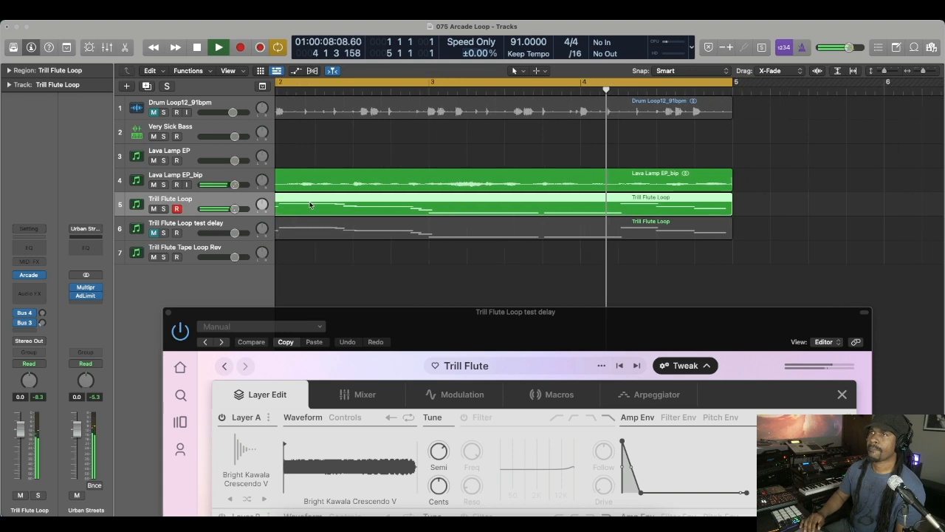
key(space)
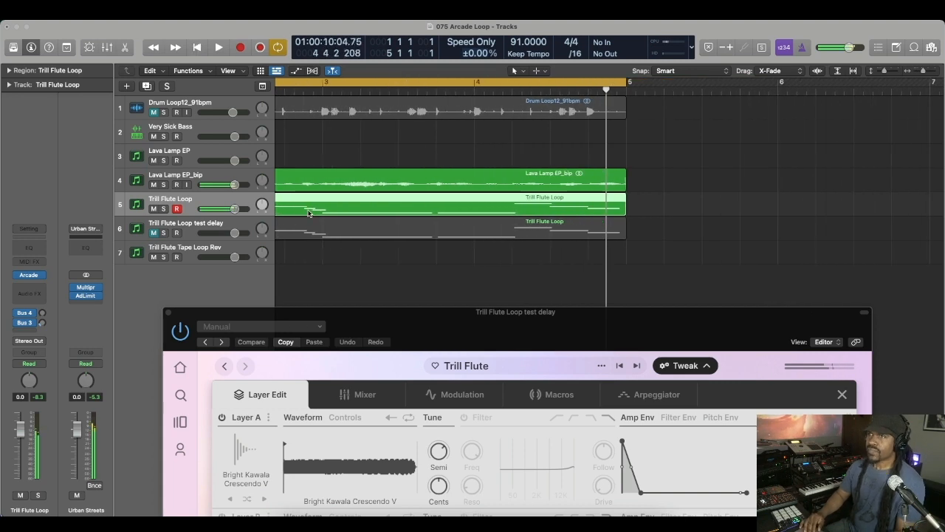
- Move the test delay track's Arcade window up and listen to that track unmuted in place of Trill Flute Loop
drag(363, 312, 362, 266)
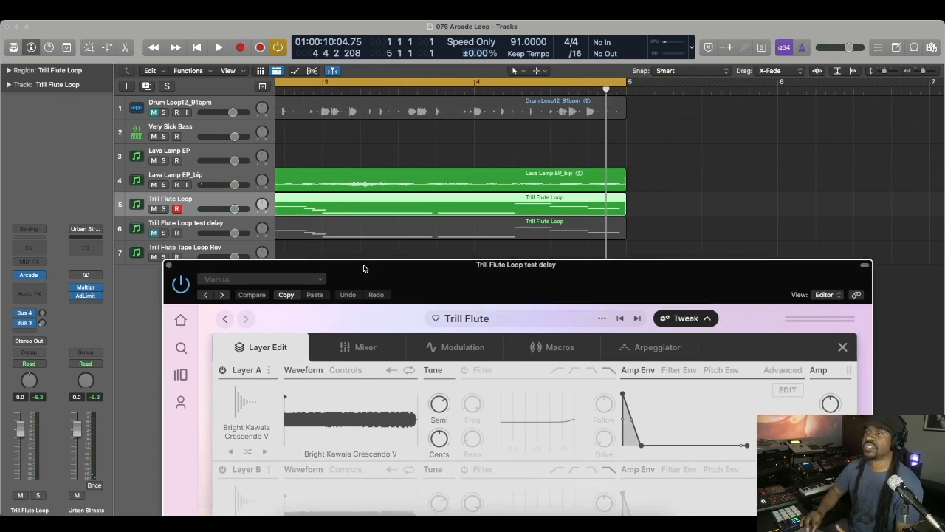
click(160, 231)
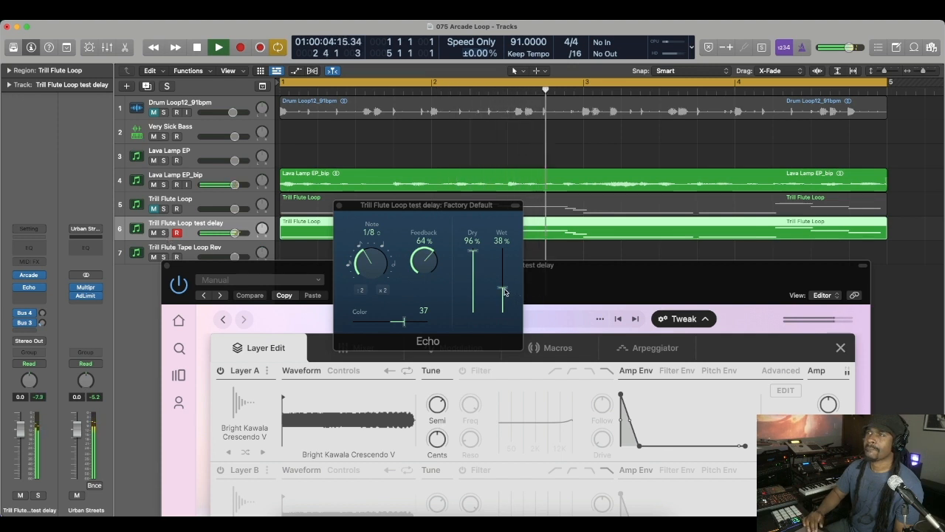
key(space)
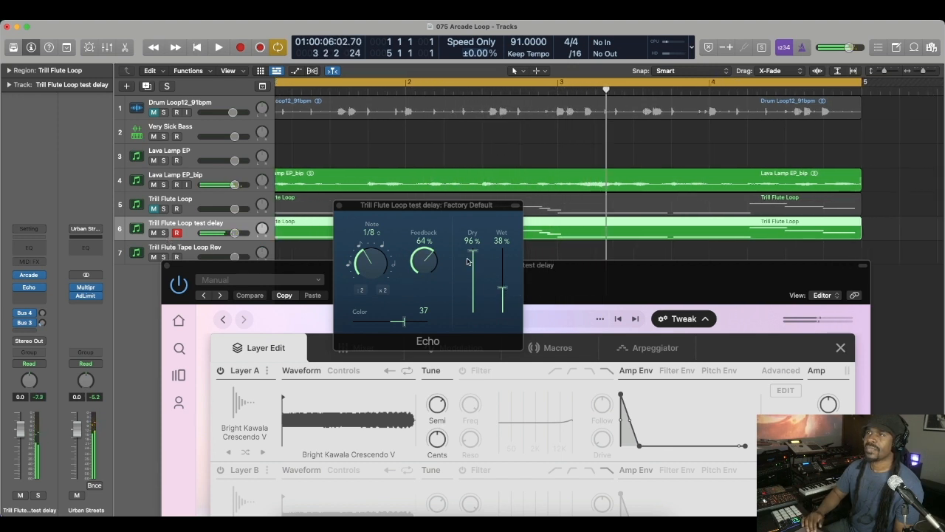
- Adjust the test delay track's Echo during playback, setting the feedback to 17% and the wet level to 65%
click(508, 290)
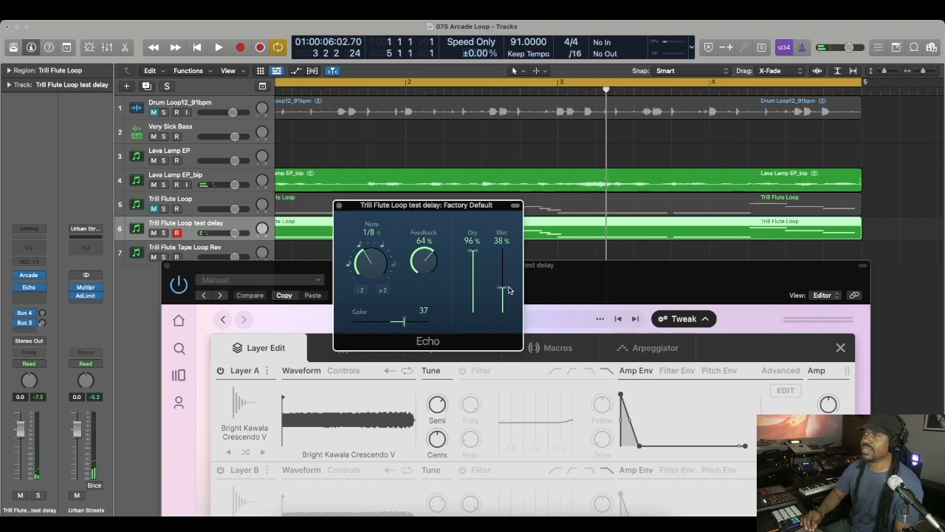
key(space)
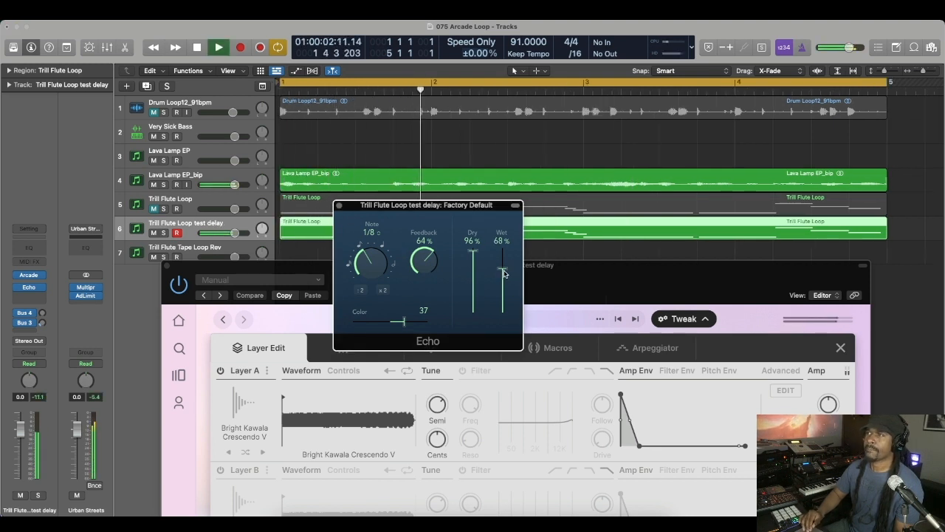
drag(503, 269, 502, 276)
key(space)
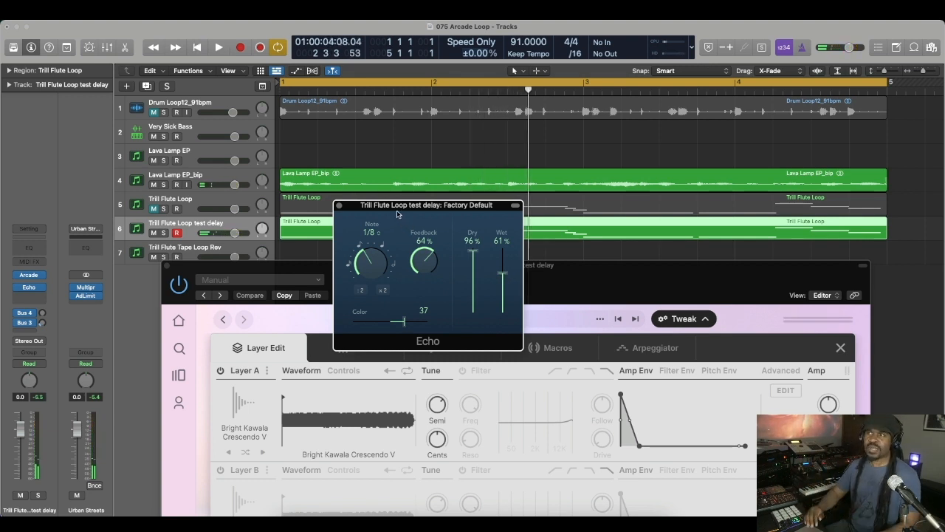
key(space)
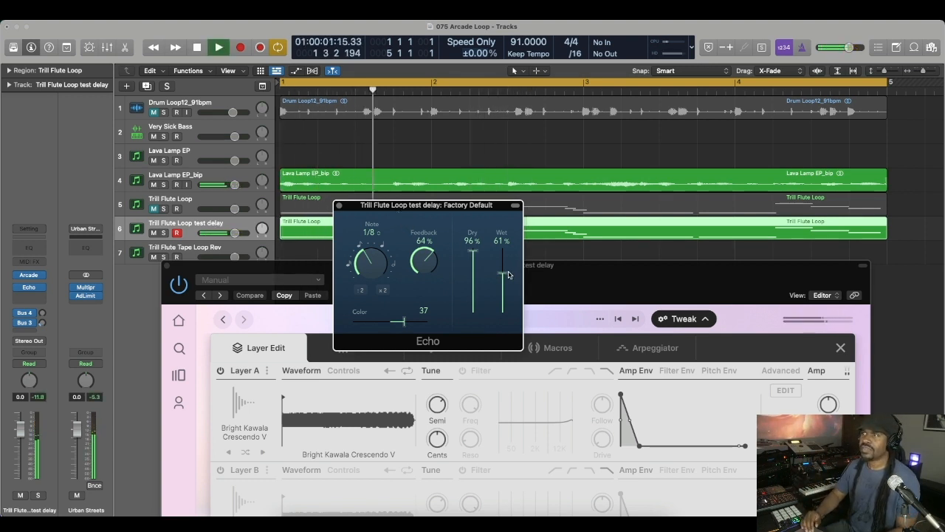
drag(504, 274, 501, 282)
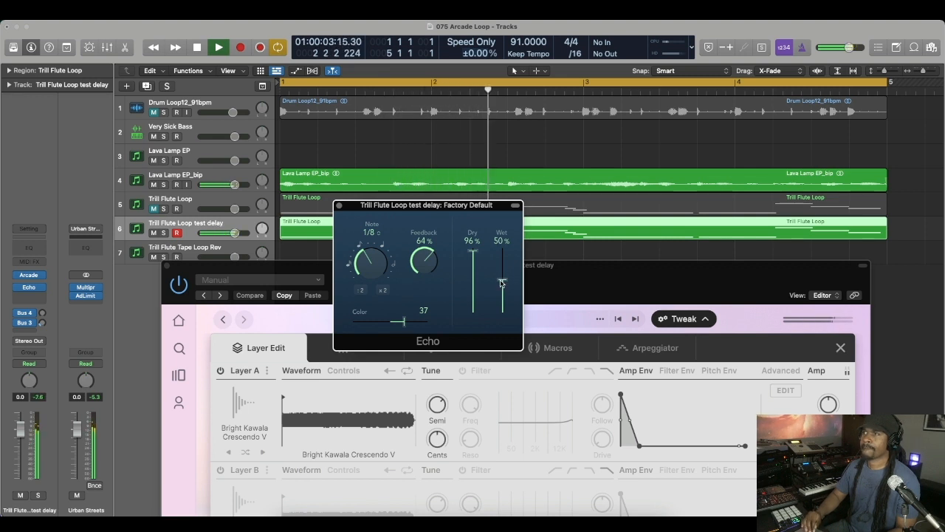
key(space)
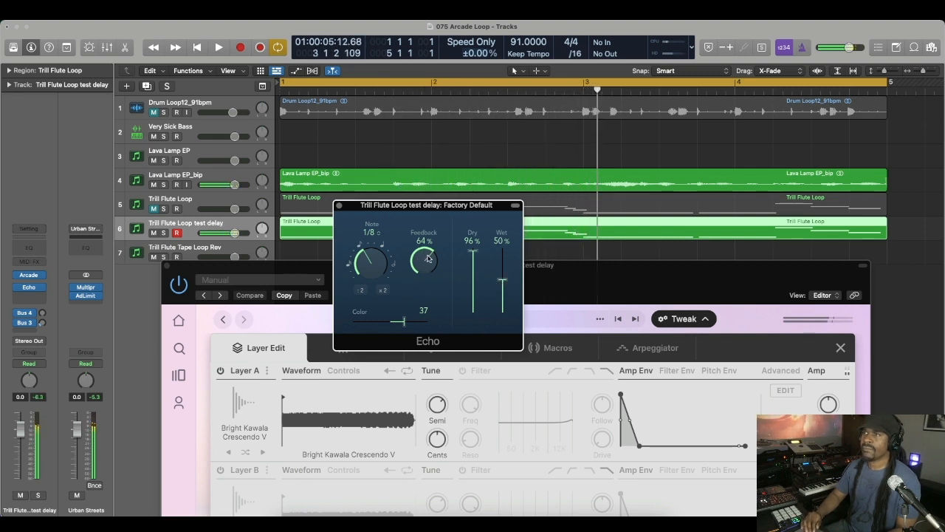
drag(428, 258, 418, 271)
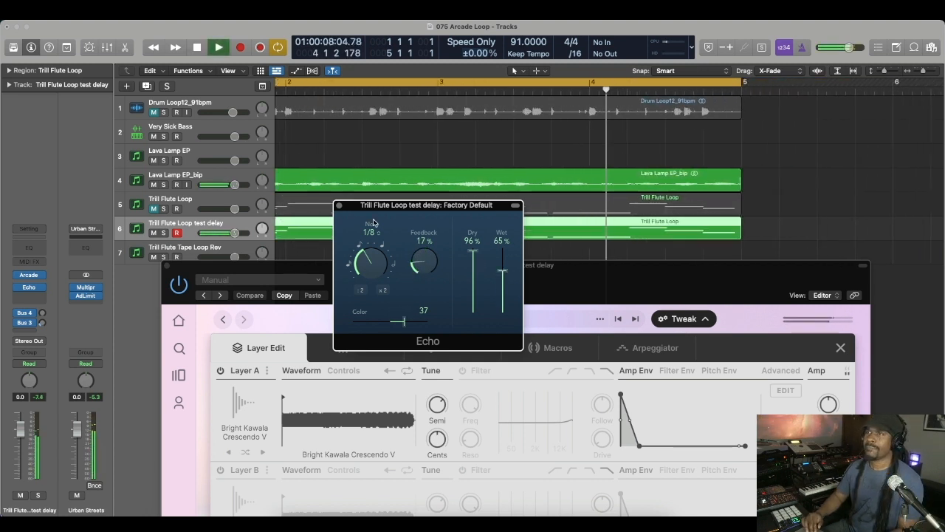
key(space)
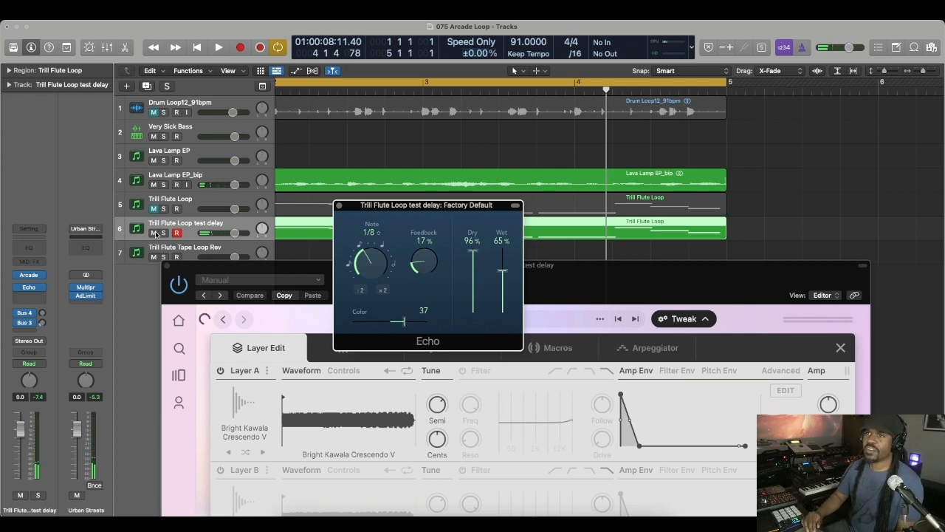
- Mute the test delay track and listen to the unmuted Trill Flute Loop for comparison, moving the Echo window off the arrangement
click(155, 233)
click(154, 209)
key(space)
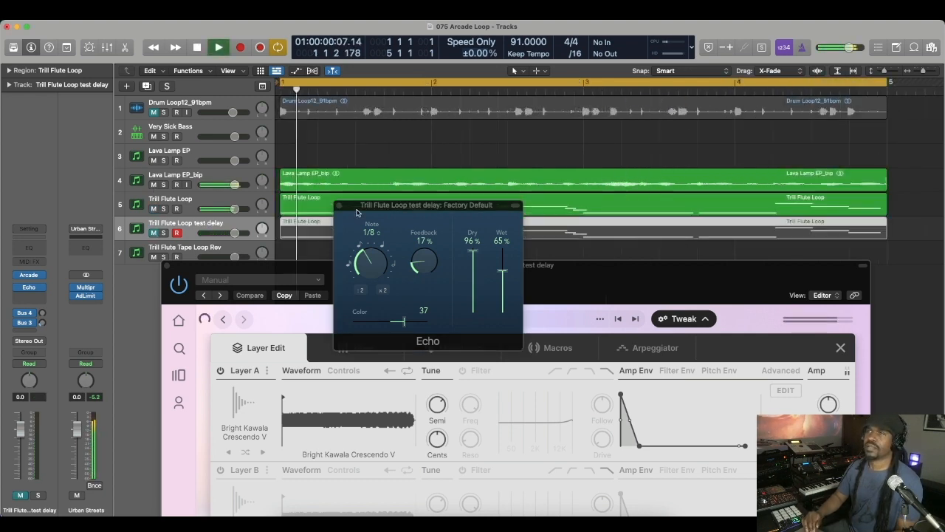
drag(354, 207, 944, 305)
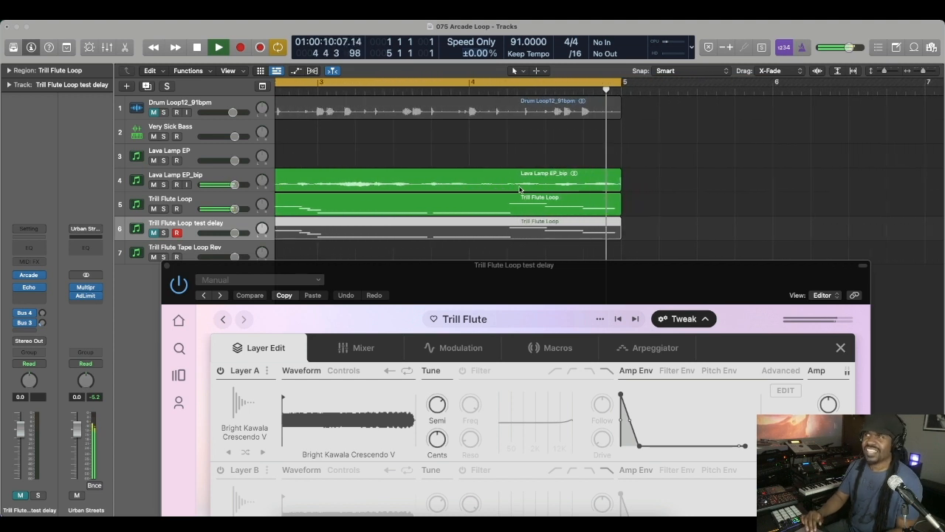
key(space)
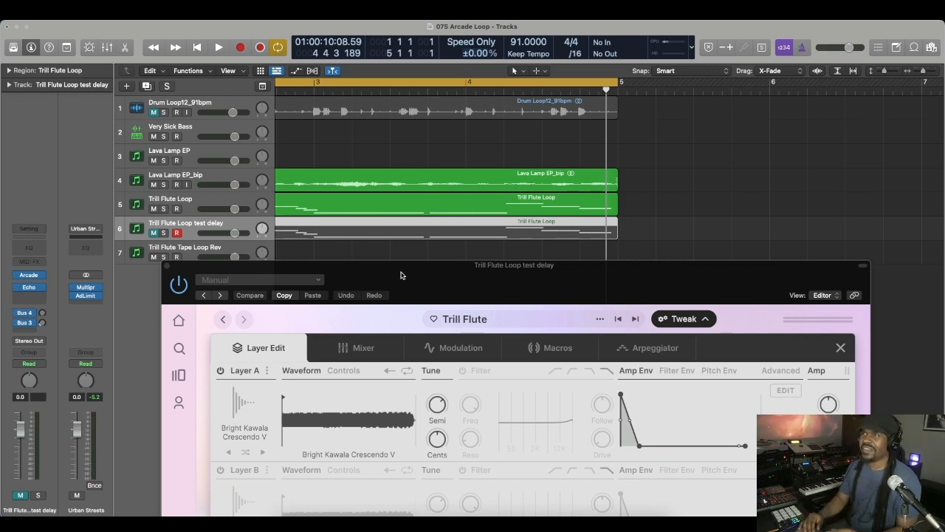
- Reposition the Arcade windows of the test delay and Trill Flute Loop tracks to view their layer settings
drag(401, 275, 387, 270)
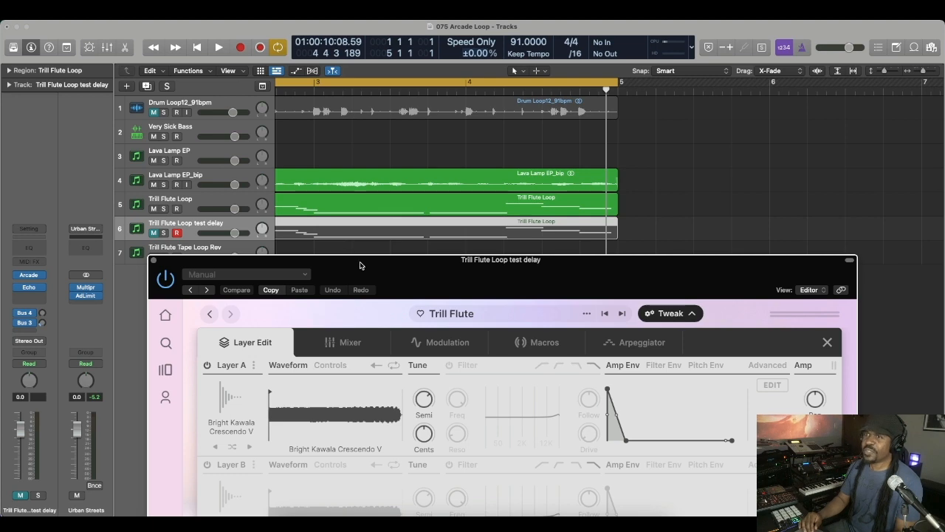
drag(361, 263, 358, 117)
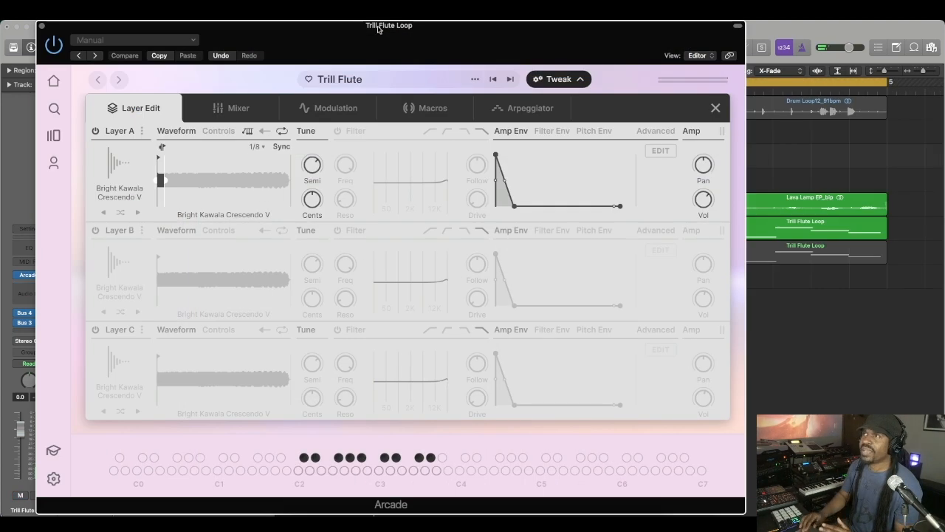
drag(378, 31, 354, 27)
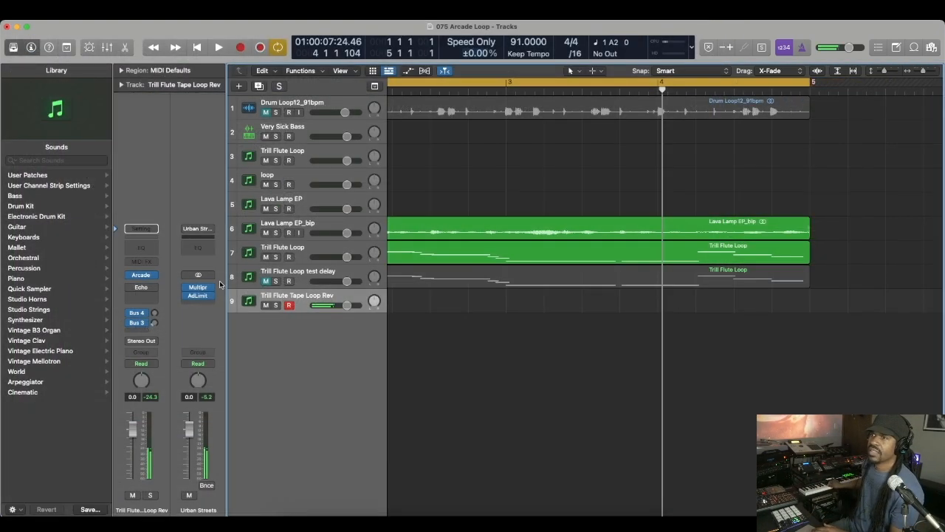
- Open Arcade on the Trill Flute Tape Loop Rev track and reverse the waveform of the layer with the synced 1/8 D loop
click(142, 275)
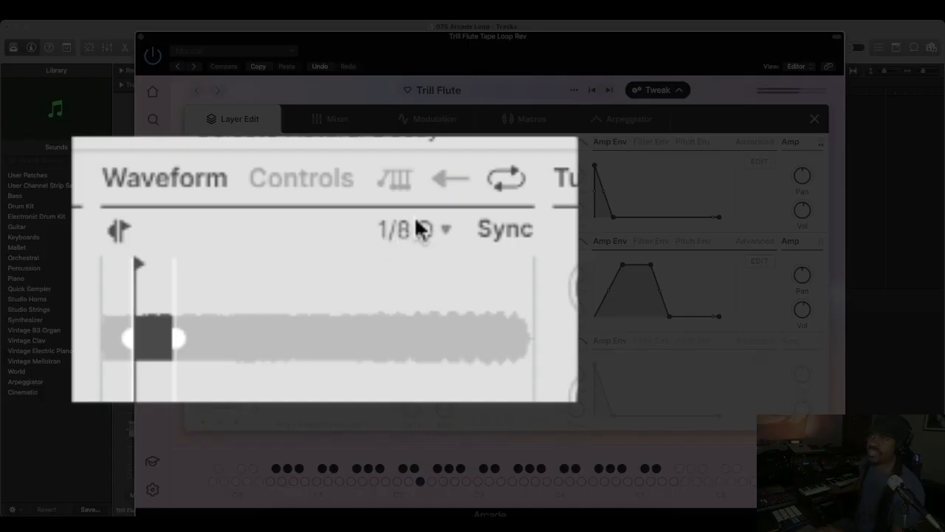
click(449, 177)
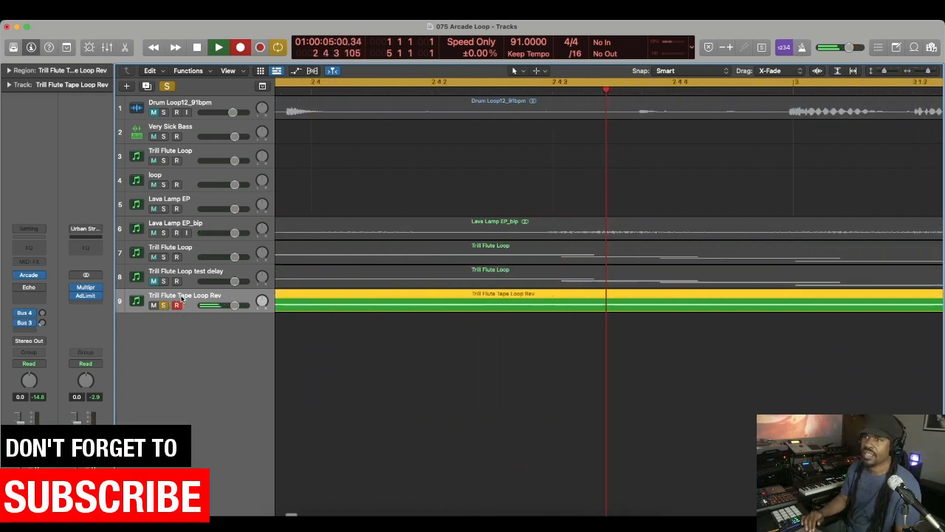
- Stop recording on the Trill Flute Tape Loop Rev track and turn off its solo
key(space)
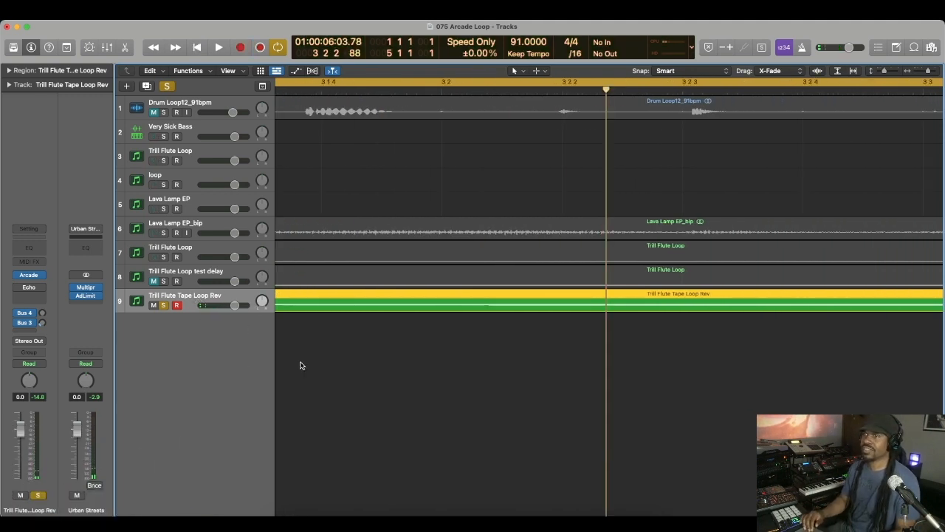
key(super+Left)
key(s)
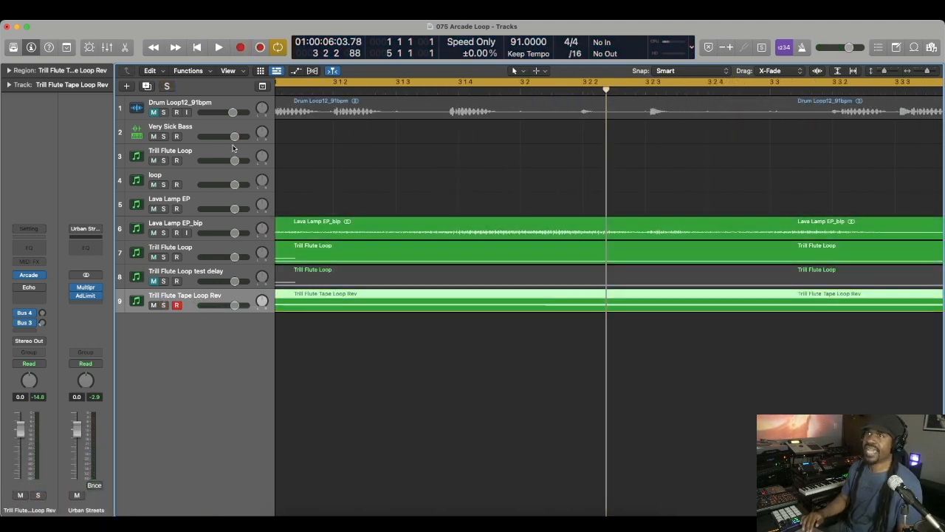
- Select the Very Sick Bass track, start playback of the layers, and open its Q-Sampler instrument
click(196, 126)
key(space)
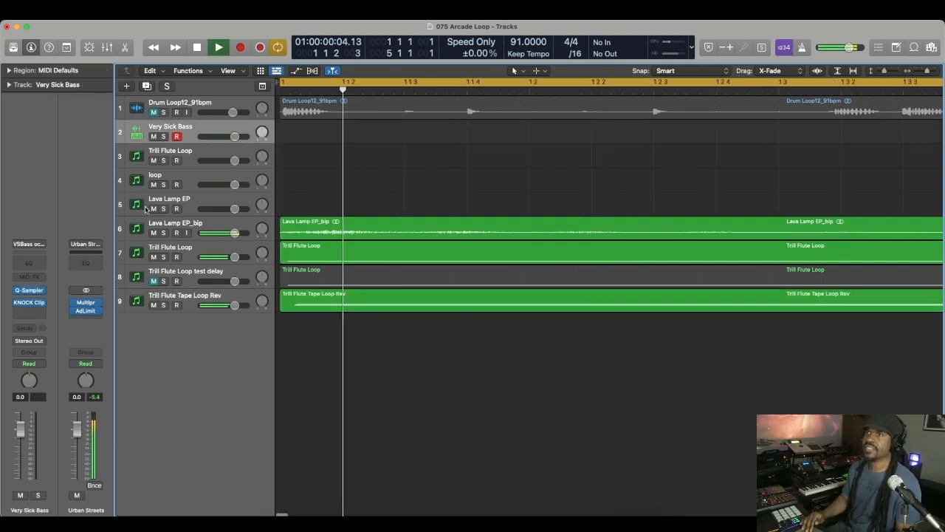
click(29, 292)
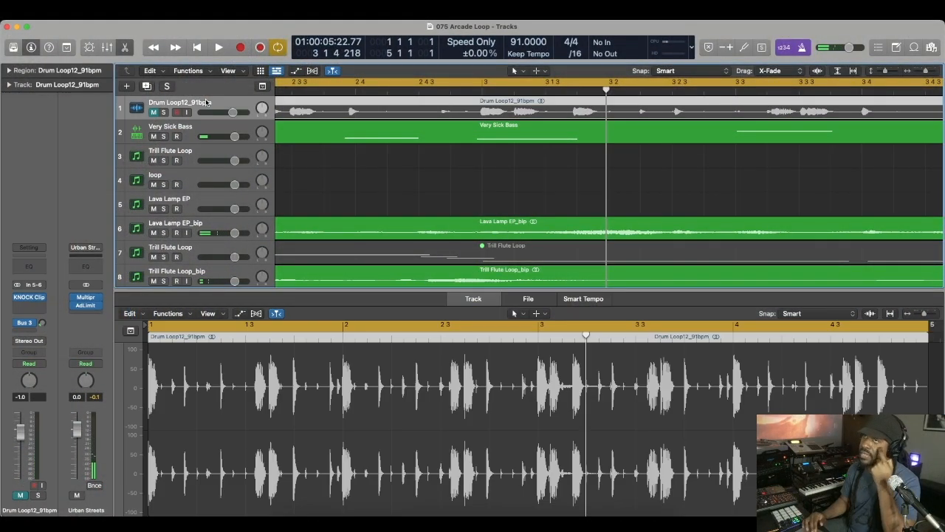
- Unmute Drum Loop12_91bpm and play the full arrangement from the beginning, shrinking the audio editor to reveal all tracks
click(154, 112)
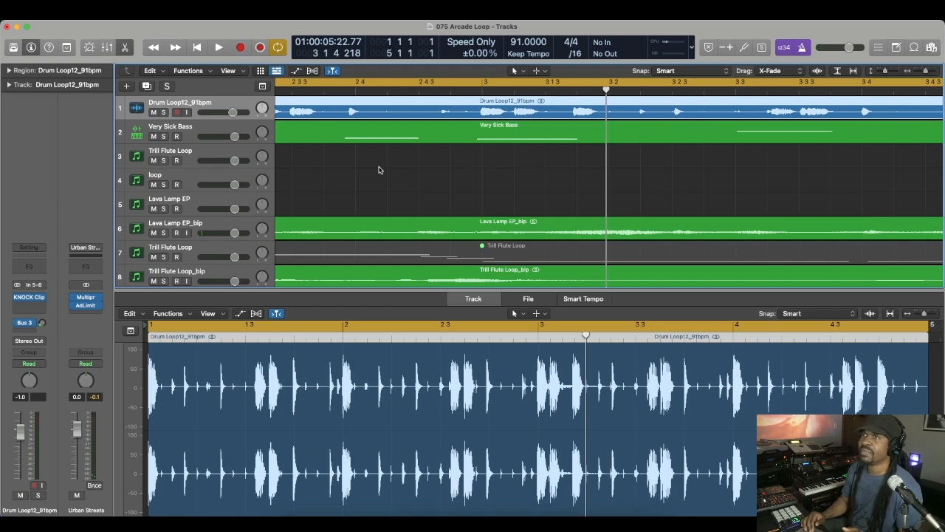
scroll(379, 170, down, 3)
scroll(379, 170, left, 5)
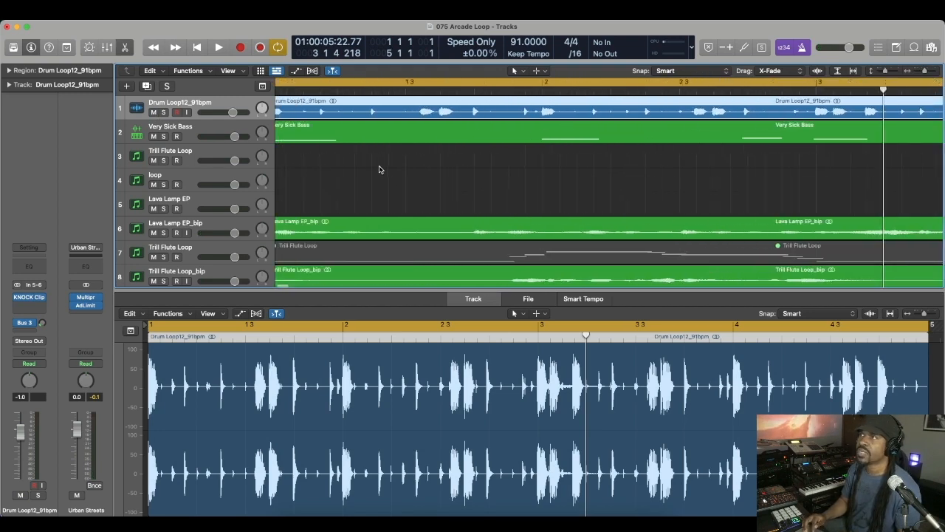
scroll(378, 170, down, 3)
key(Return)
key(space)
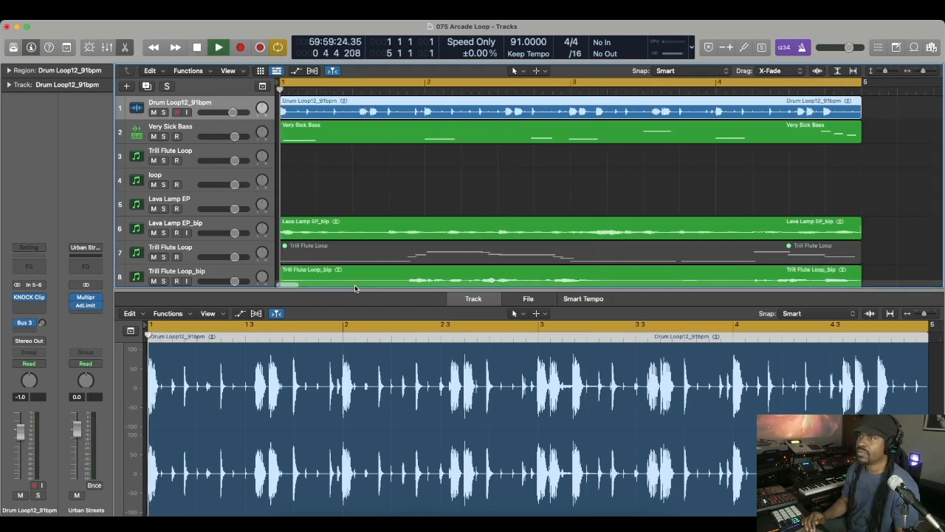
drag(362, 288, 363, 441)
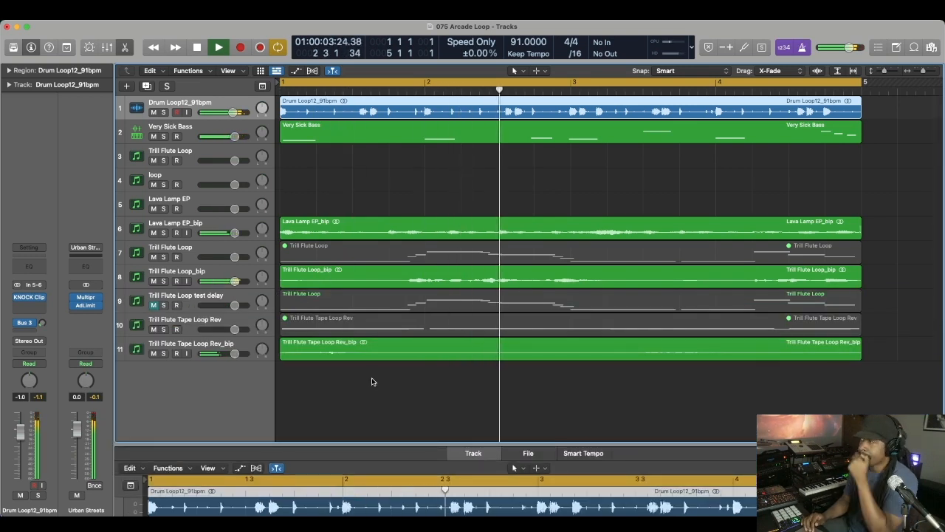